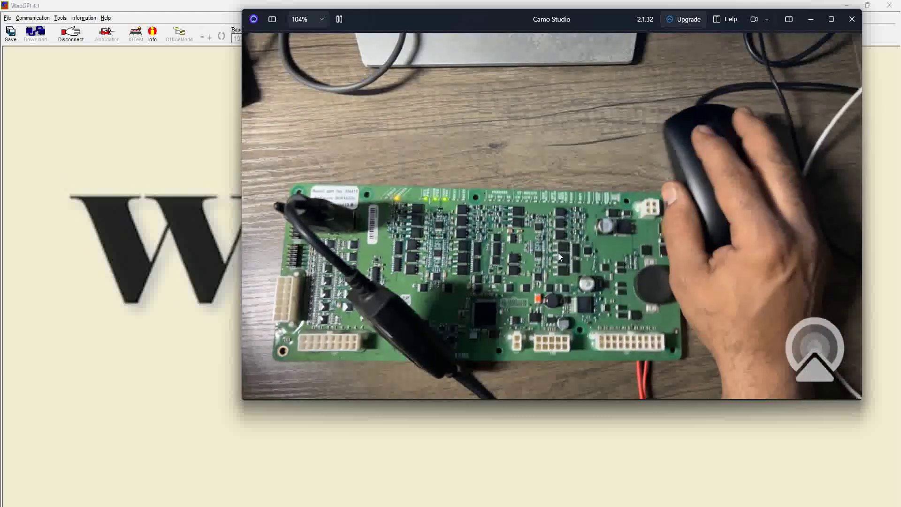
# - Disconnect WebGPI from the control board, close the program and start it again from the desktop
pyautogui.moveTo(461, 20); pyautogui.dragTo(398, 136)
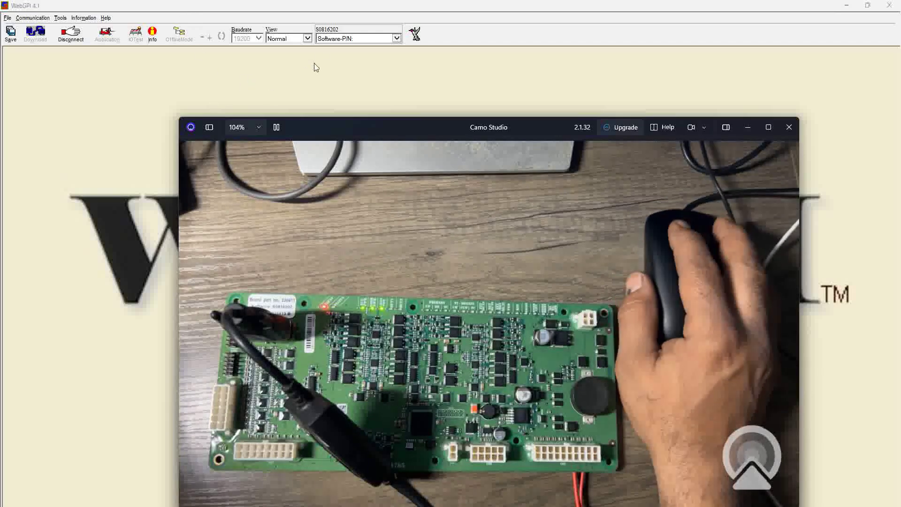
pyautogui.click(75, 41)
pyautogui.click(76, 41)
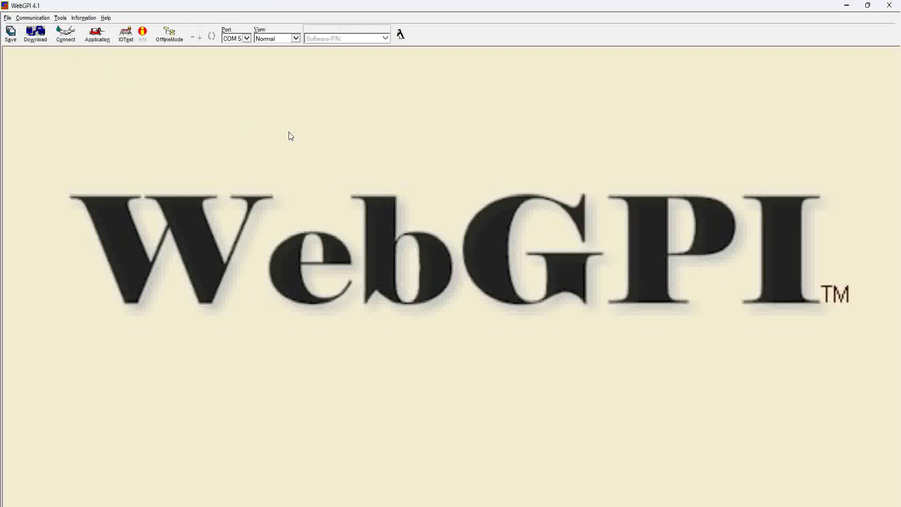
pyautogui.click(890, 5)
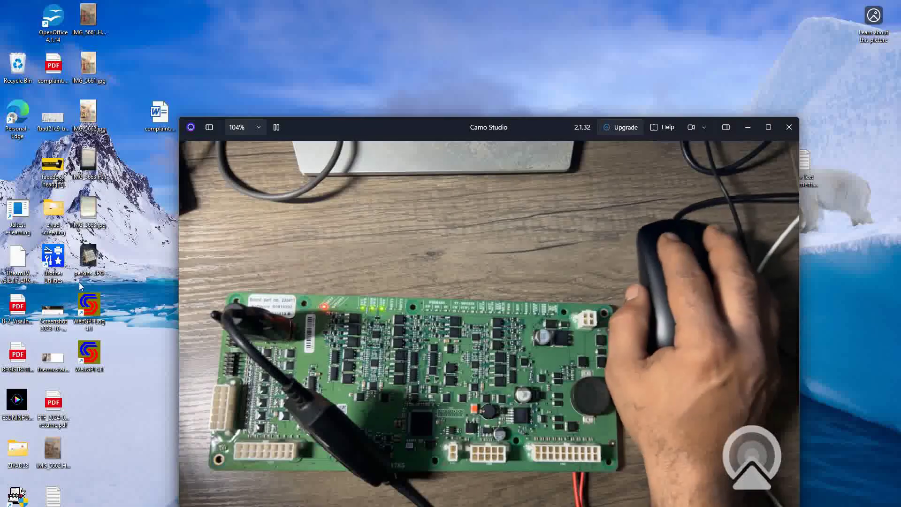
pyautogui.doubleClick(90, 354)
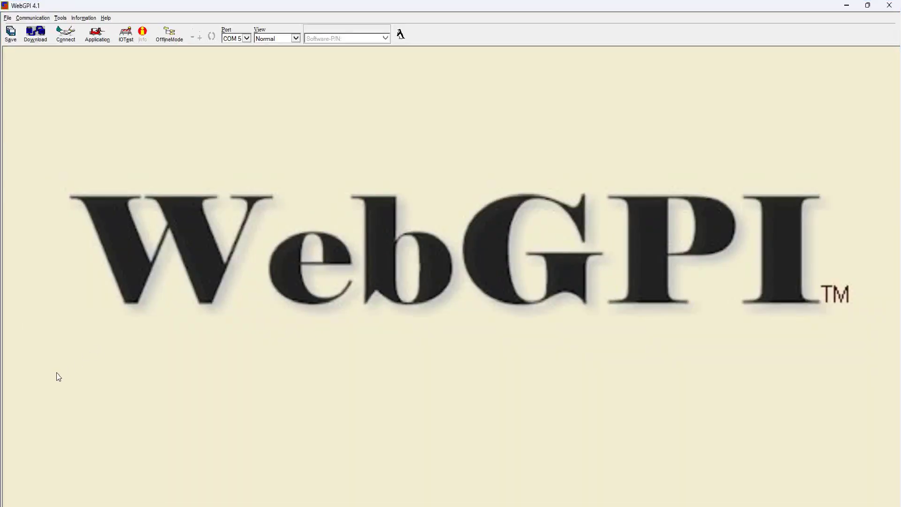
# - Try to connect to the control board through port COM 1
pyautogui.click(247, 38)
pyautogui.click(252, 75)
pyautogui.click(66, 35)
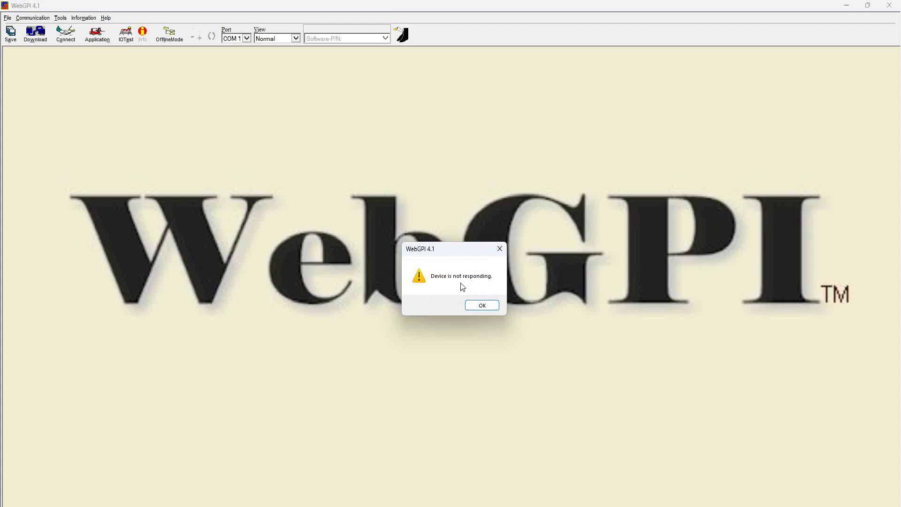
pyautogui.click(484, 306)
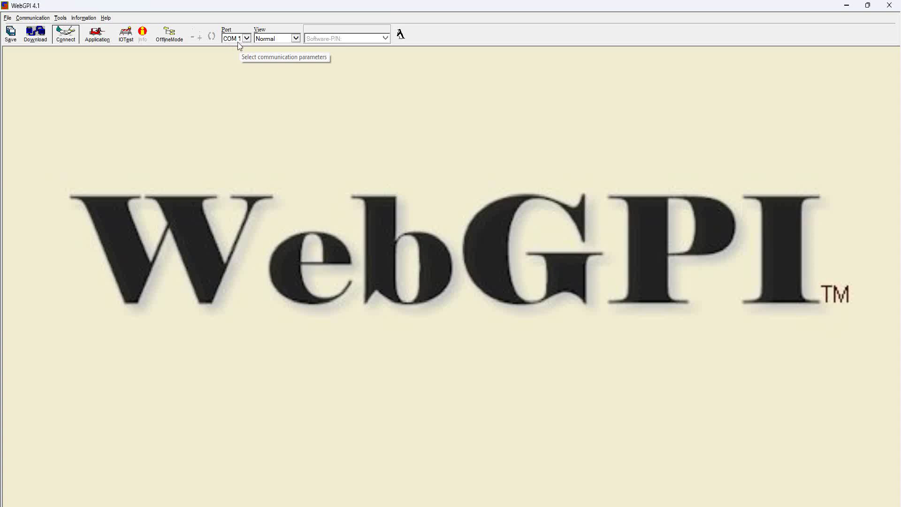
# - Set the communication port to COM 5 and connect to the control board
pyautogui.click(244, 39)
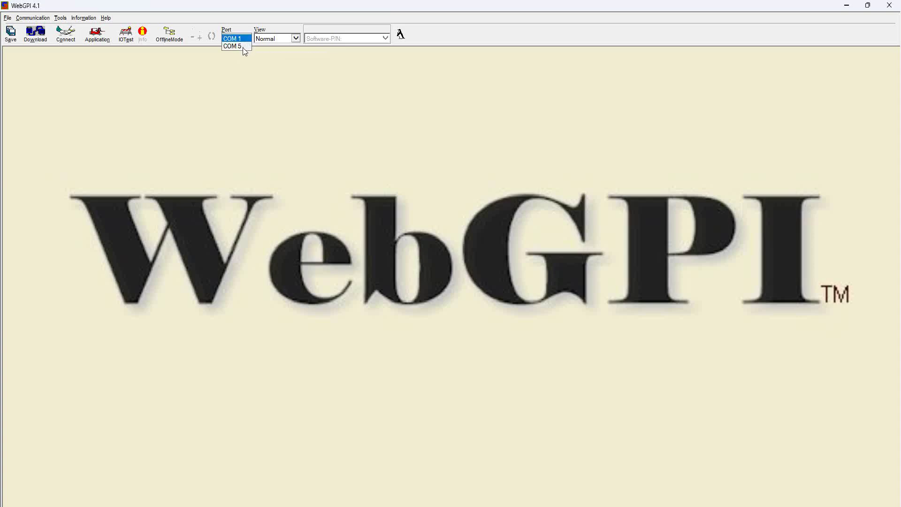
pyautogui.click(243, 46)
pyautogui.click(65, 36)
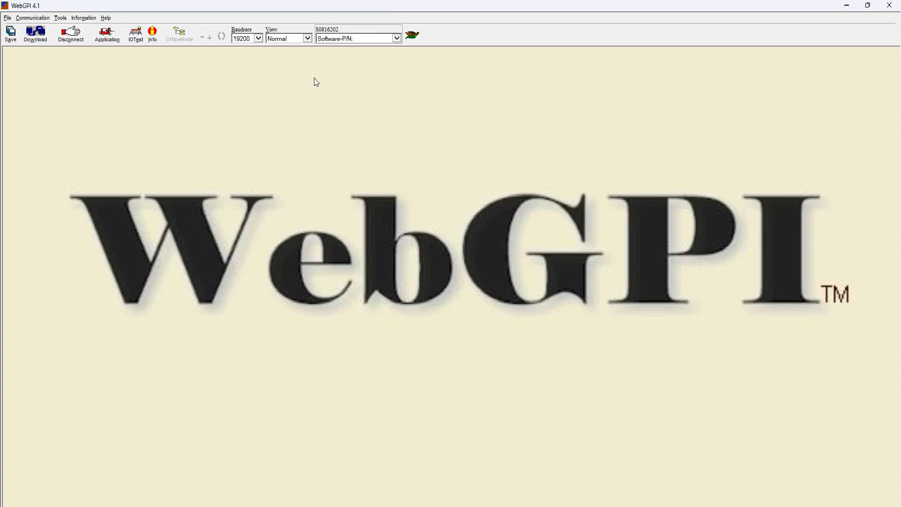
# - Compare the connected board's software part number with its label in the camera view and check the available version fields
pyautogui.doubleClick(341, 30)
pyautogui.hotkey('alt', 'Tab')
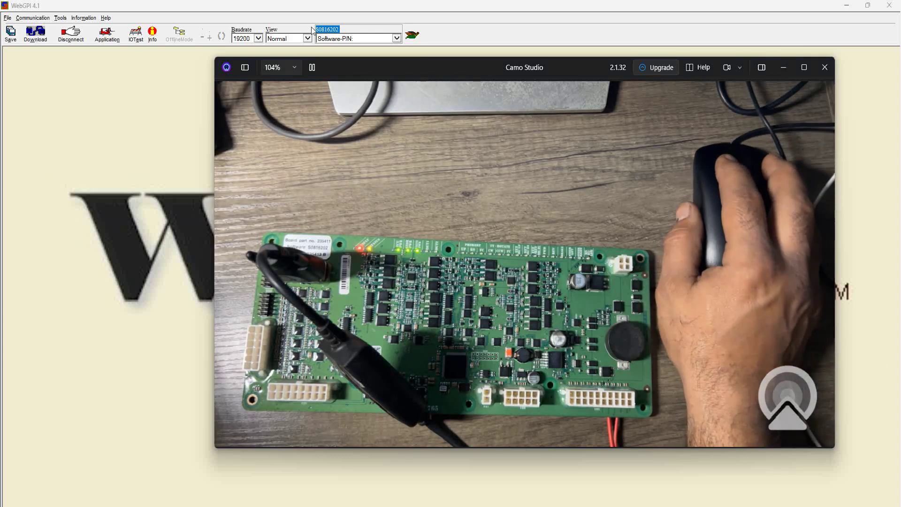
pyautogui.click(396, 38)
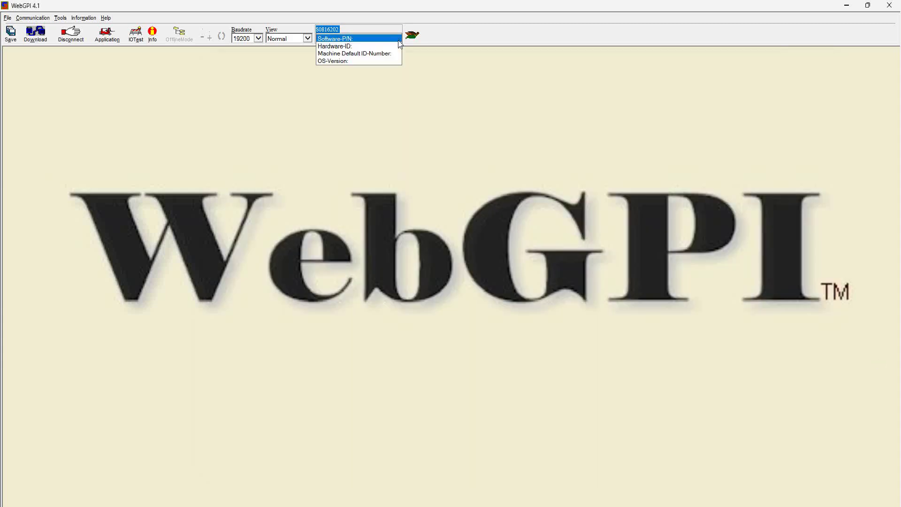
pyautogui.click(399, 42)
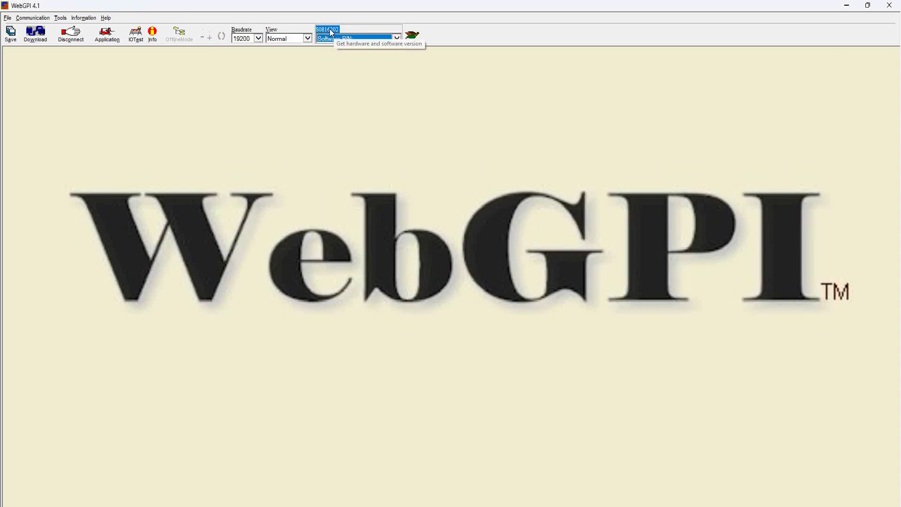
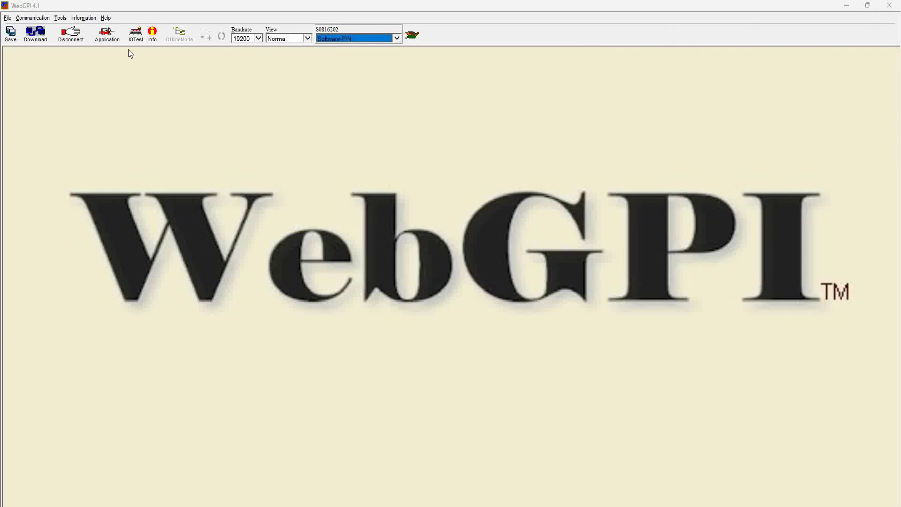
# - Try to open the application interface for the connected board's software
pyautogui.click(104, 41)
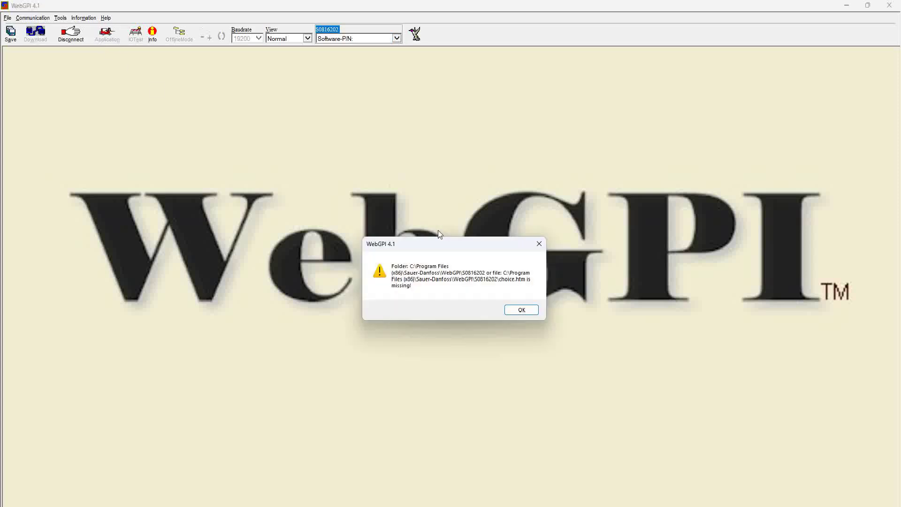
pyautogui.moveTo(456, 246); pyautogui.dragTo(483, 182)
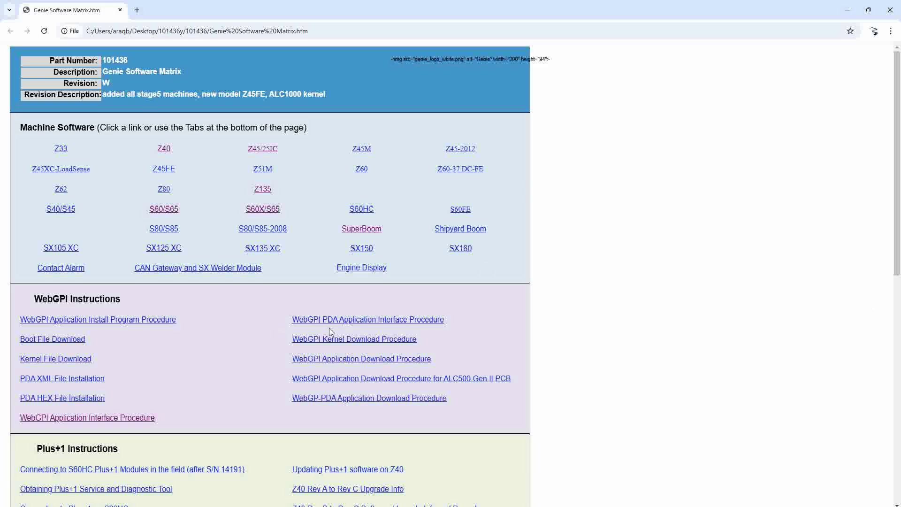
# - Look through the machine links, instructions and definitions on the Genie Software Matrix page in the browser
pyautogui.scroll(-4, 333, 341)
pyautogui.scroll(-3, 333, 343)
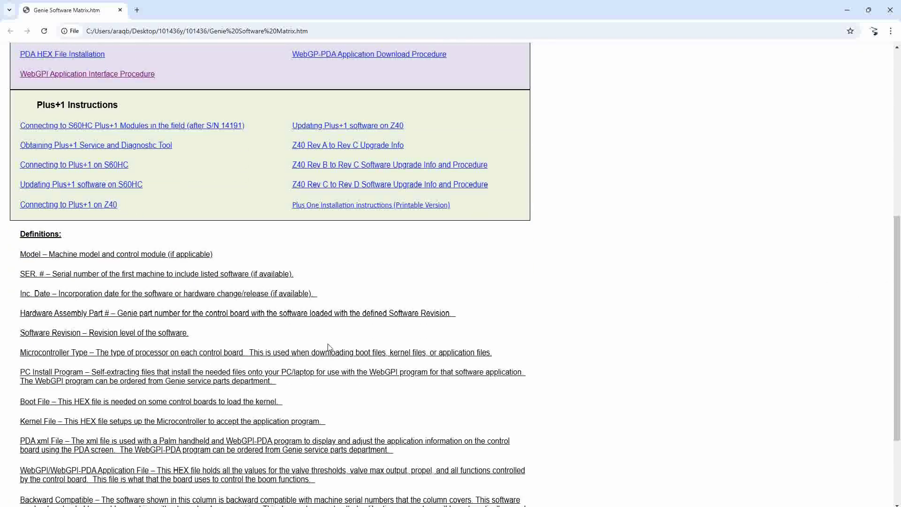
pyautogui.scroll(-3, 331, 344)
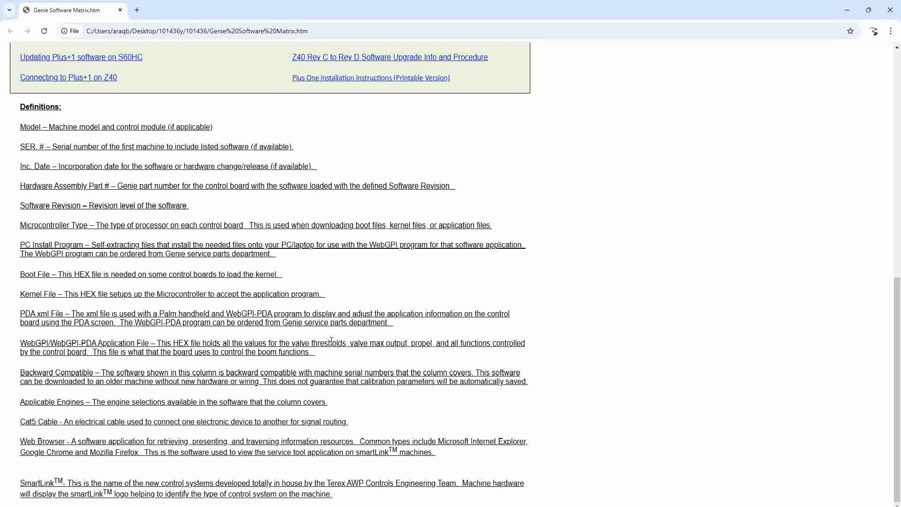
pyautogui.scroll(10, 332, 341)
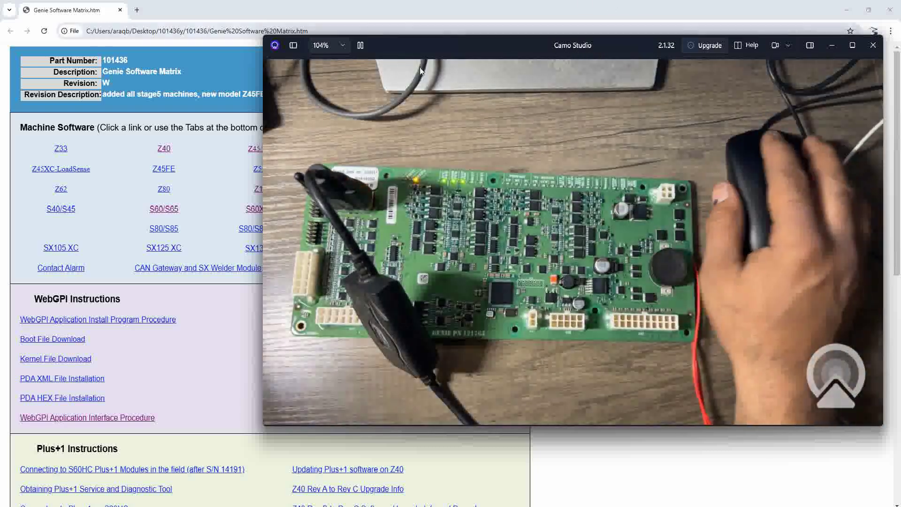
pyautogui.click(406, 13)
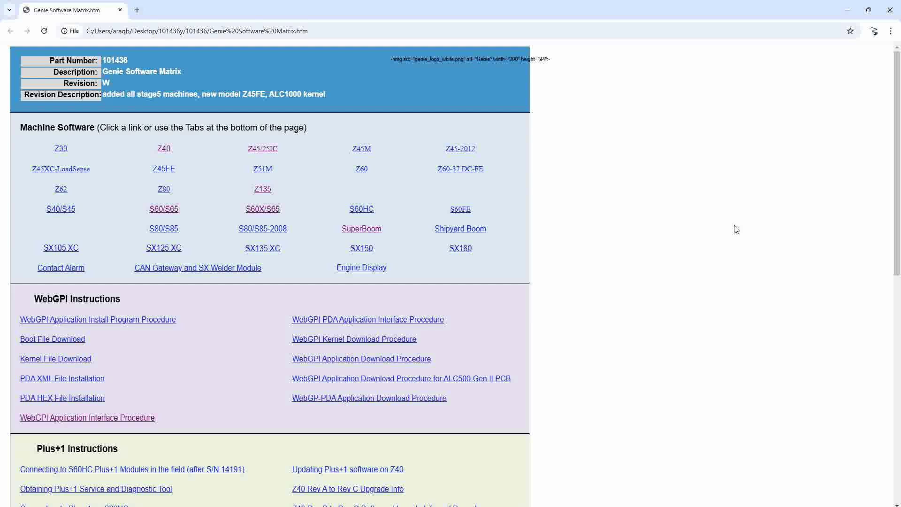
# - Open the S60/S65 machine software table and locate the S0816202 PC install program
pyautogui.moveTo(898, 80); pyautogui.dragTo(469, 52)
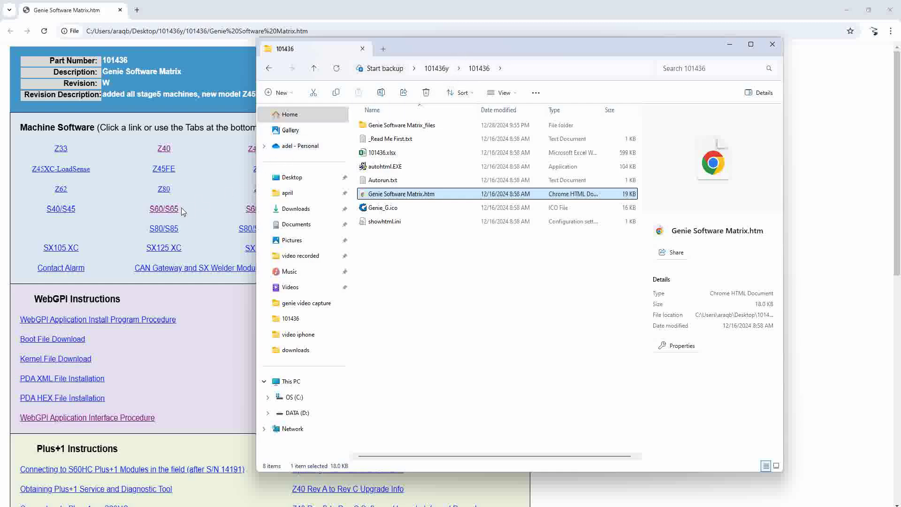
pyautogui.click(167, 210)
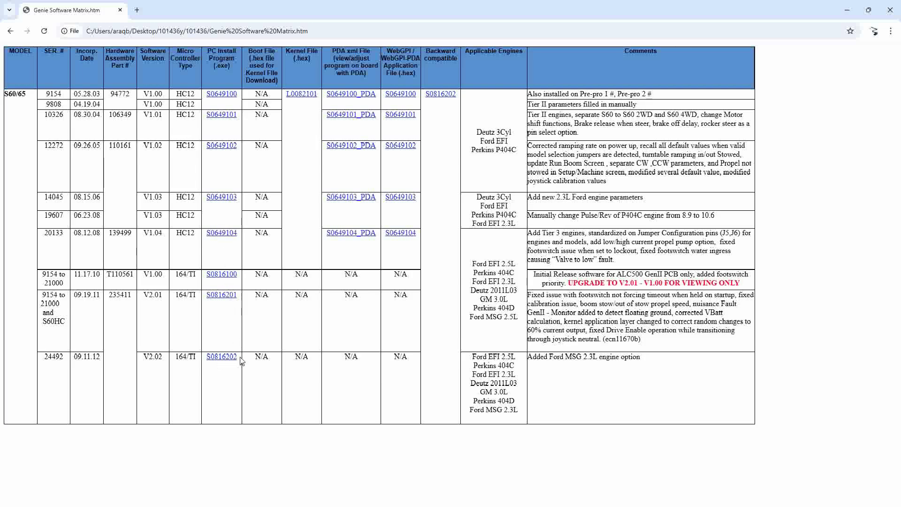
pyautogui.moveTo(241, 360); pyautogui.dragTo(203, 357)
pyautogui.click(229, 377)
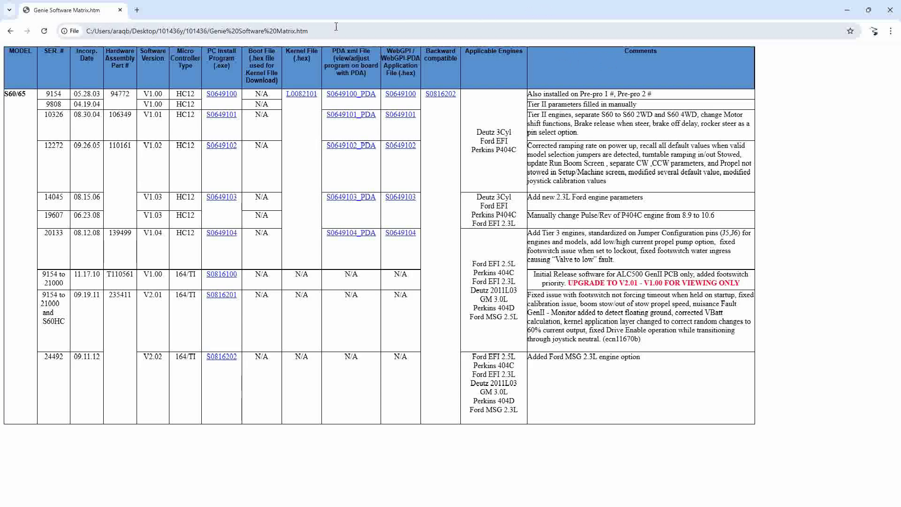
# - Put the browser away and open the Application Installation Files folder inside Genie Software Matrix_files in the 101436 folder
pyautogui.click(868, 10)
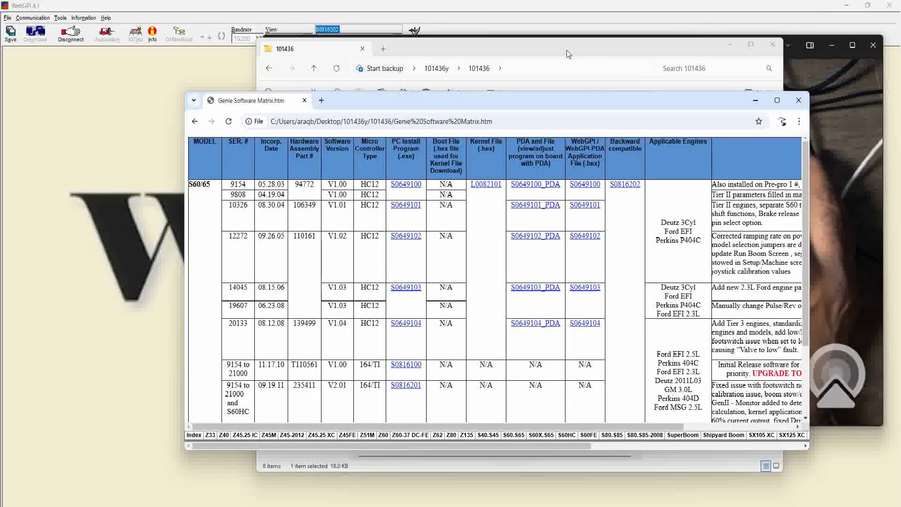
pyautogui.moveTo(533, 103); pyautogui.dragTo(539, 103)
pyautogui.click(761, 100)
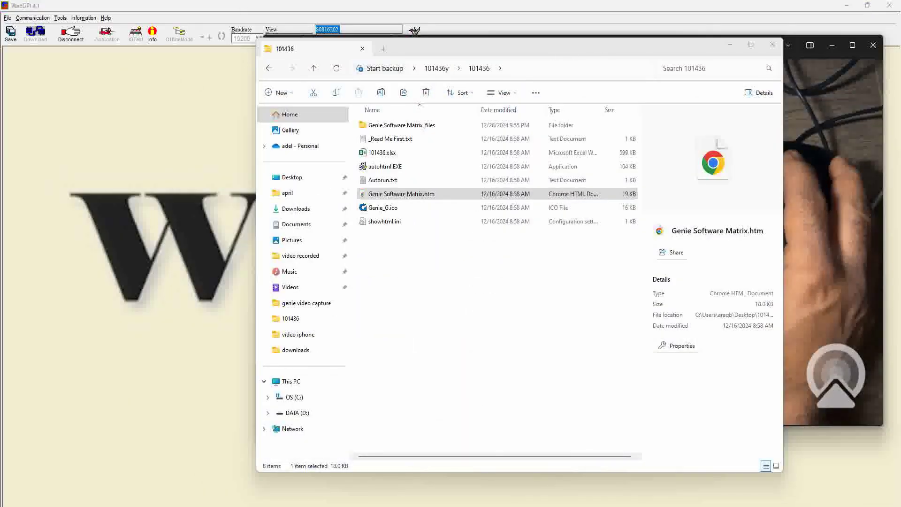
pyautogui.click(391, 127)
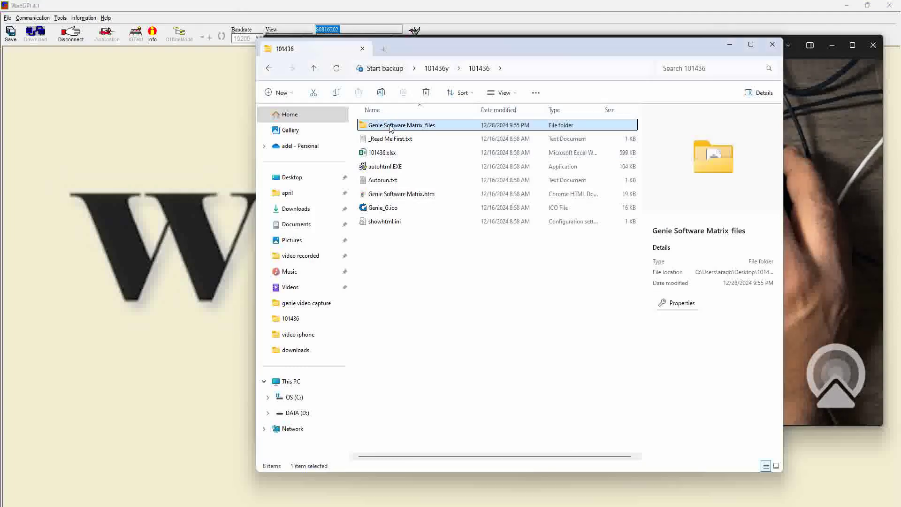
pyautogui.doubleClick(389, 125)
pyautogui.scroll(-1, 407, 231)
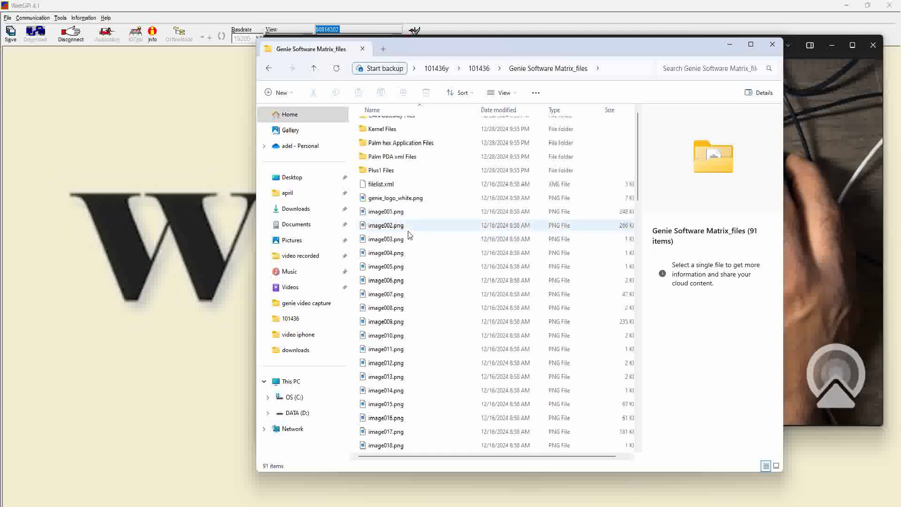
pyautogui.scroll(1, 410, 230)
pyautogui.click(402, 126)
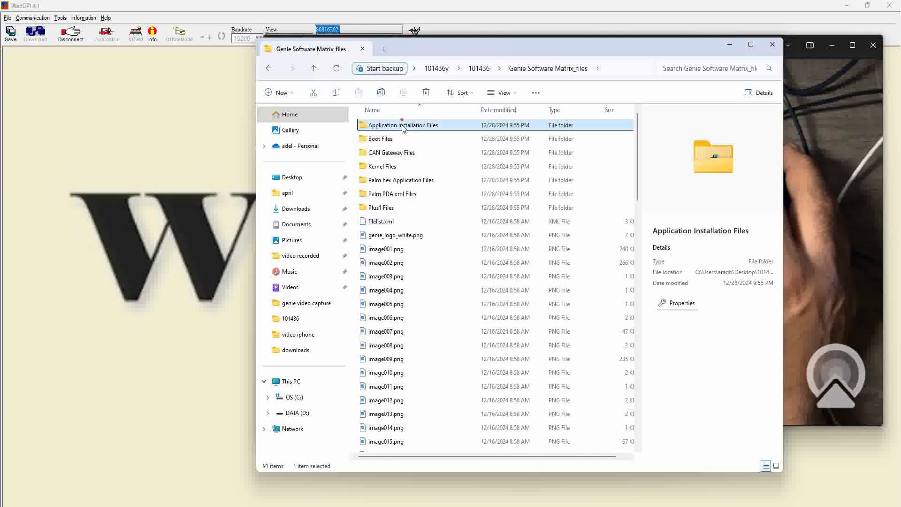
pyautogui.doubleClick(402, 125)
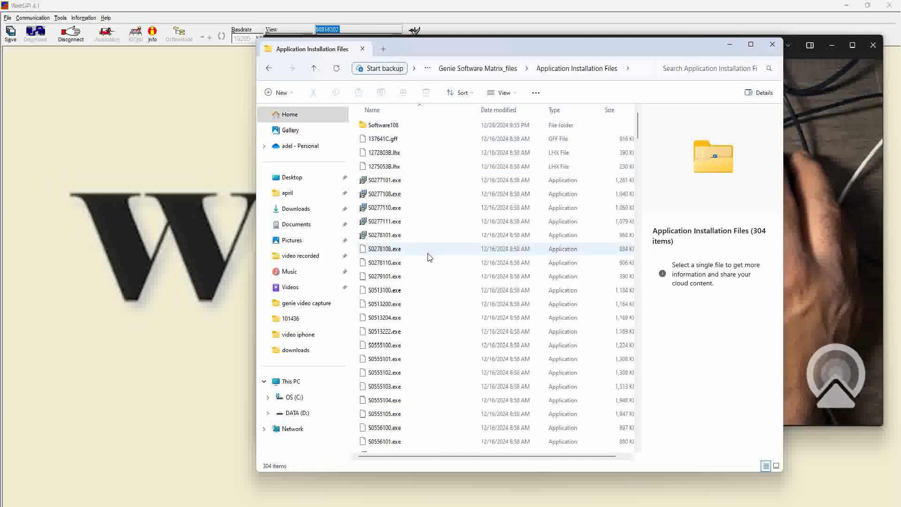
# - Look through the install programs in the Application Installation Files folder by their software part numbers
pyautogui.scroll(-8, 428, 258)
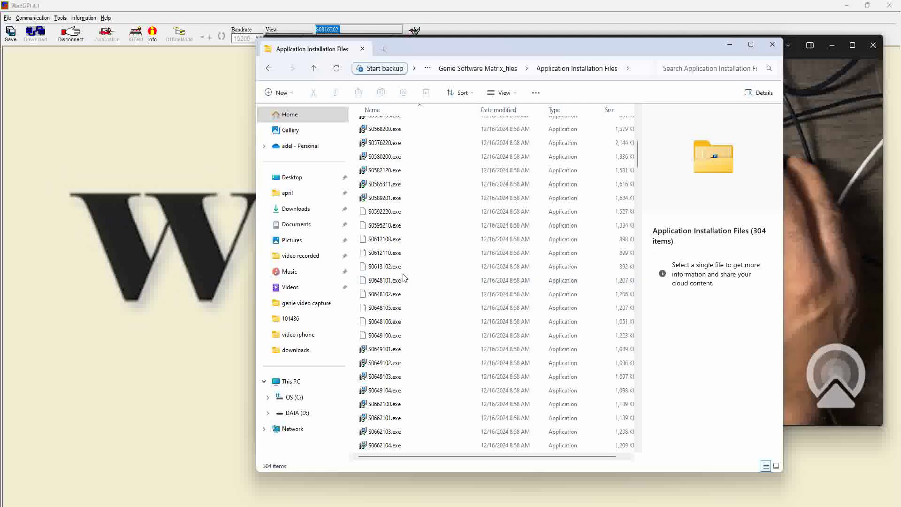
pyautogui.scroll(-3, 404, 278)
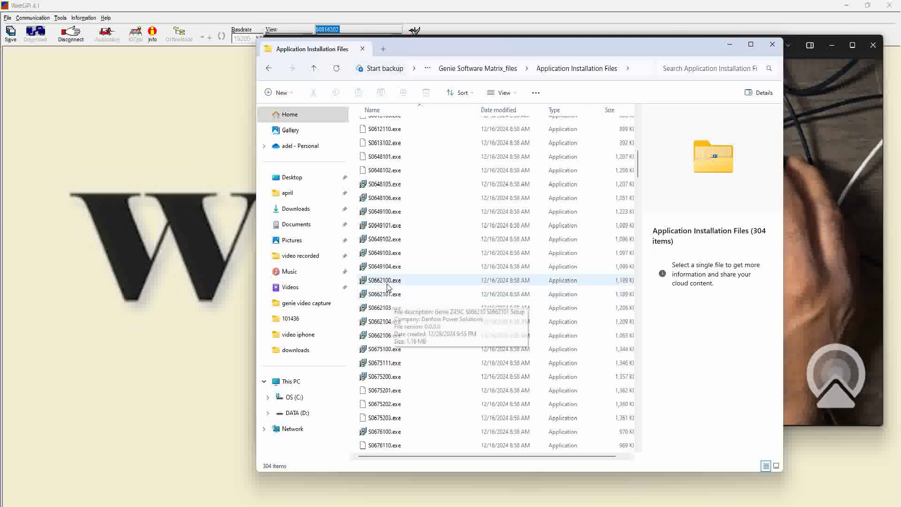
pyautogui.scroll(-12, 390, 296)
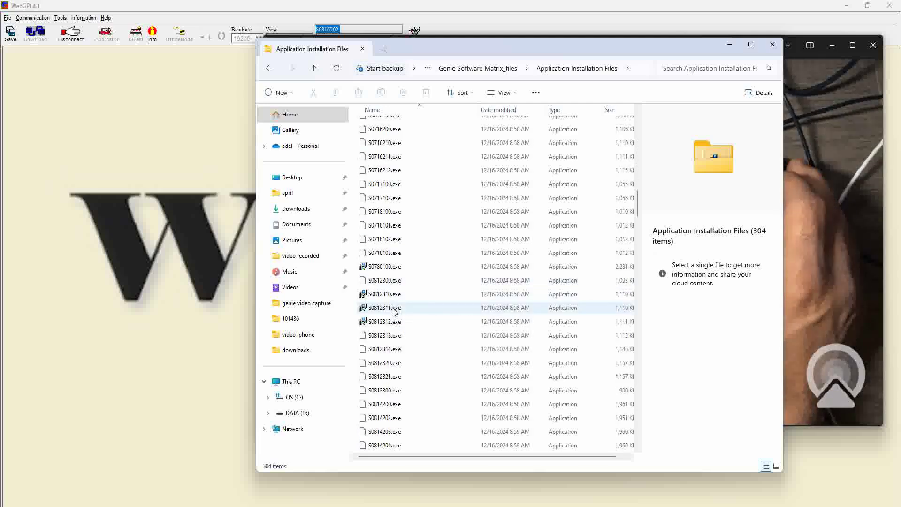
pyautogui.scroll(-3, 393, 313)
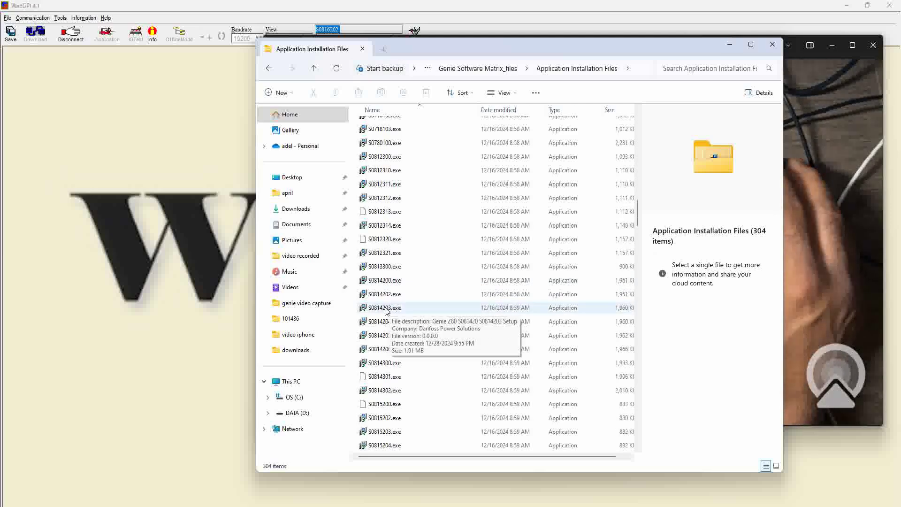
pyautogui.scroll(-10, 383, 305)
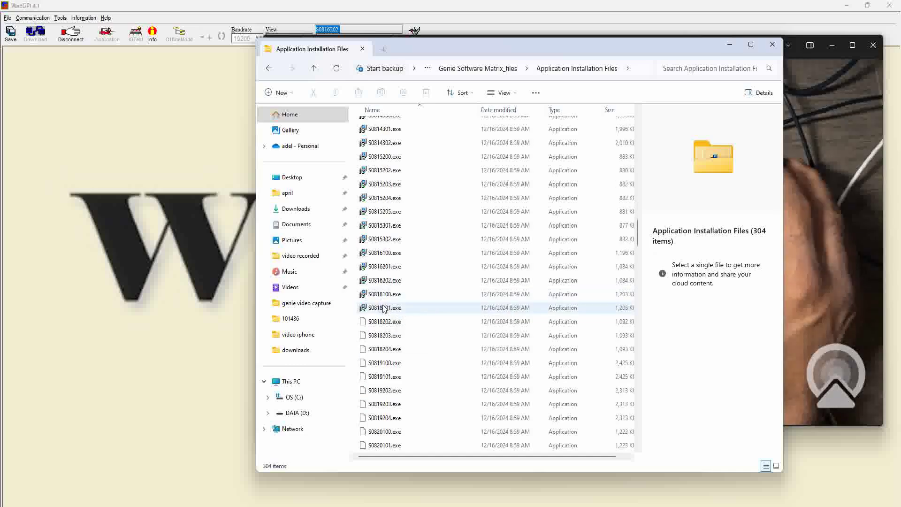
pyautogui.scroll(-1, 385, 319)
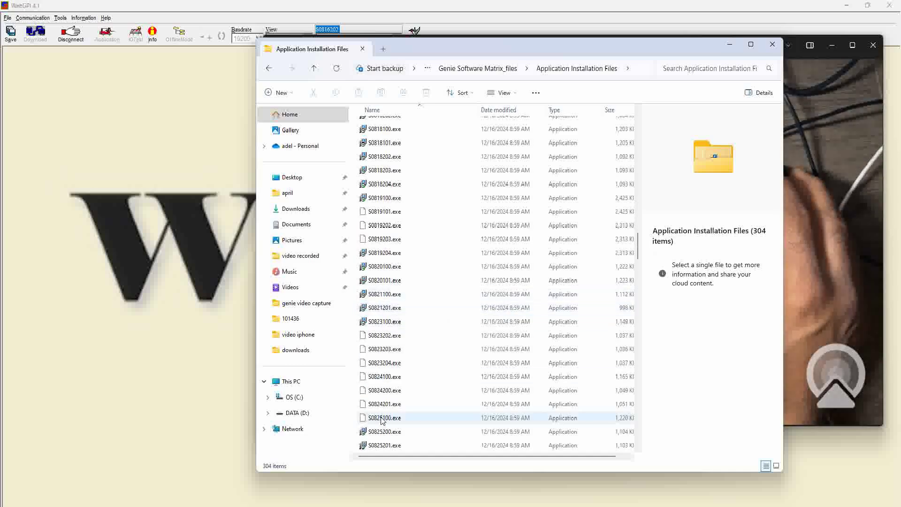
pyautogui.scroll(-1, 385, 422)
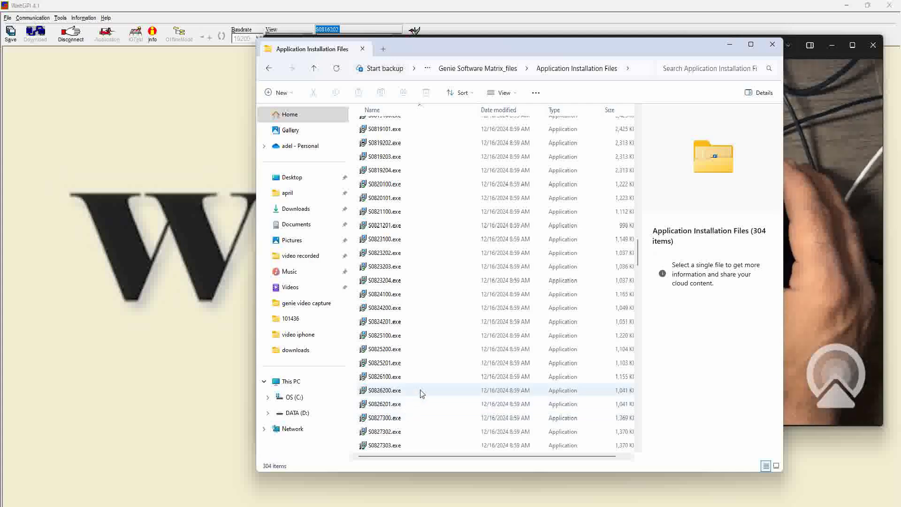
pyautogui.moveTo(421, 391)
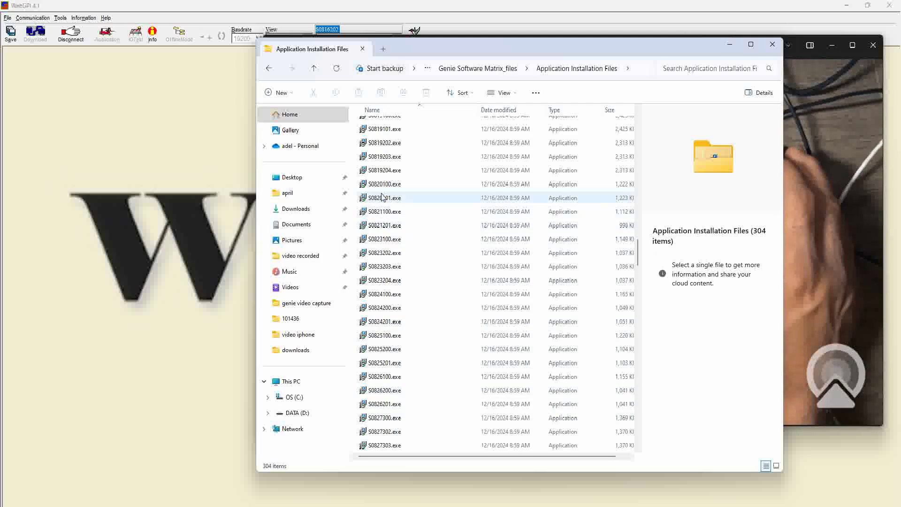
# - Run the S0816202.exe install program, complete the Genie S60 application setup, and close the folder window
pyautogui.scroll(5, 381, 183)
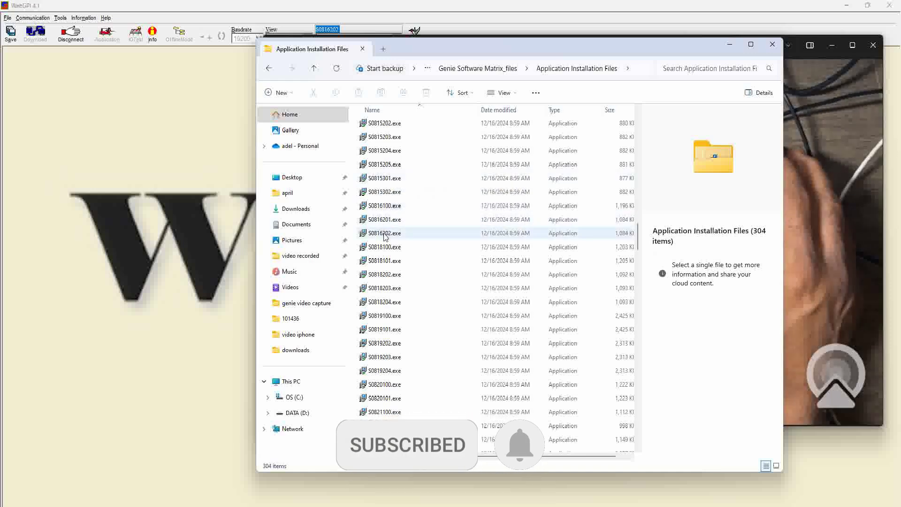
pyautogui.click(410, 234)
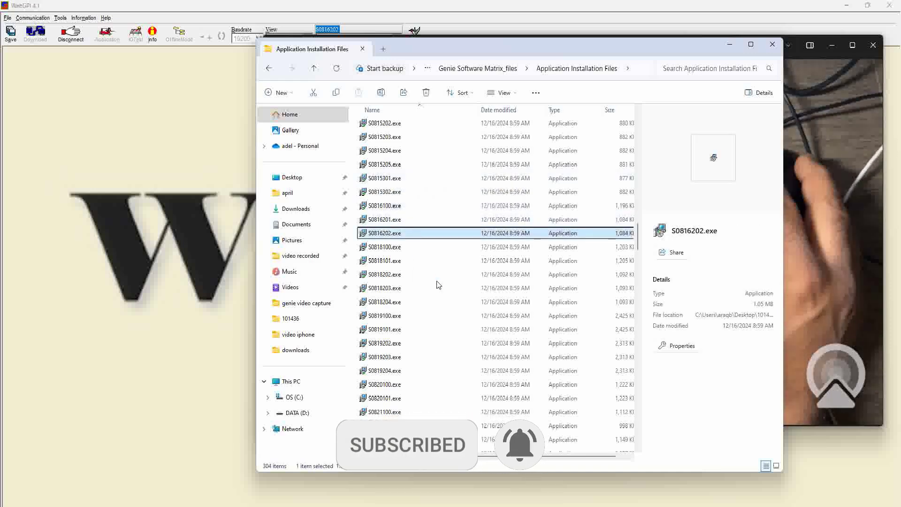
pyautogui.click(384, 233)
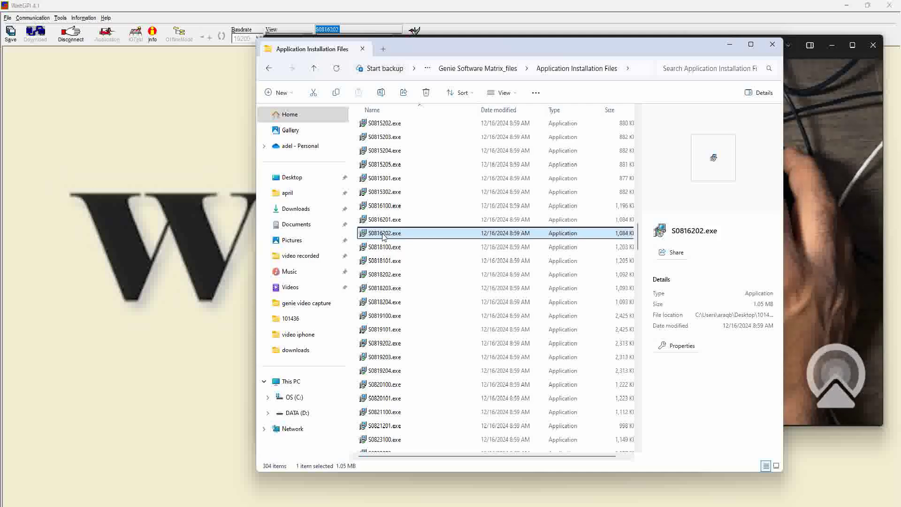
pyautogui.press('Escape')
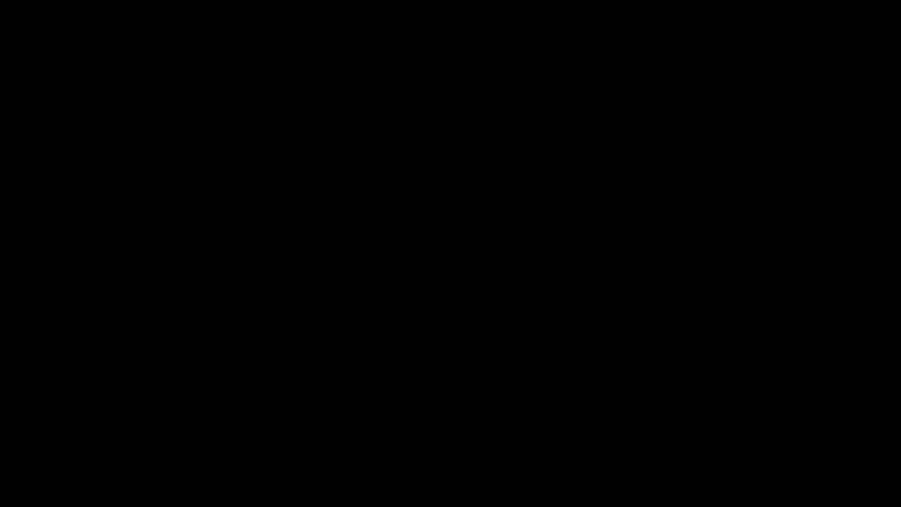
pyautogui.click(458, 344)
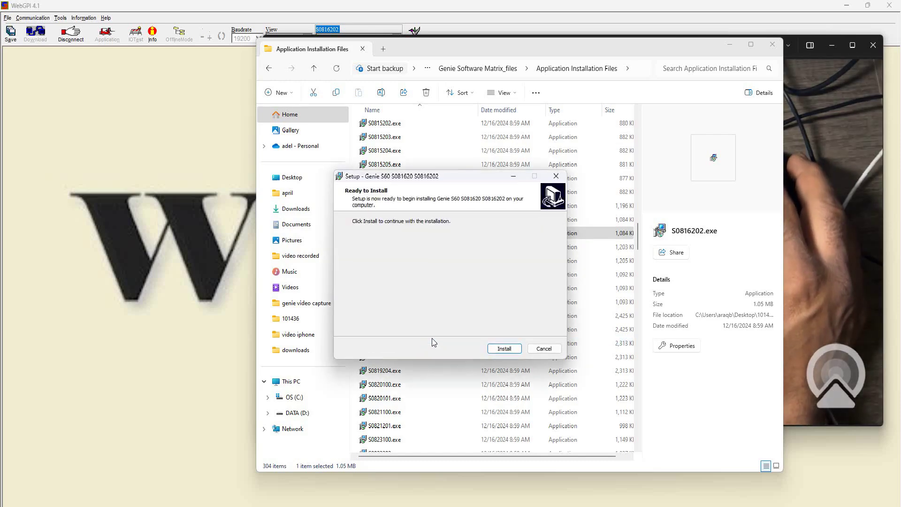
pyautogui.click(496, 351)
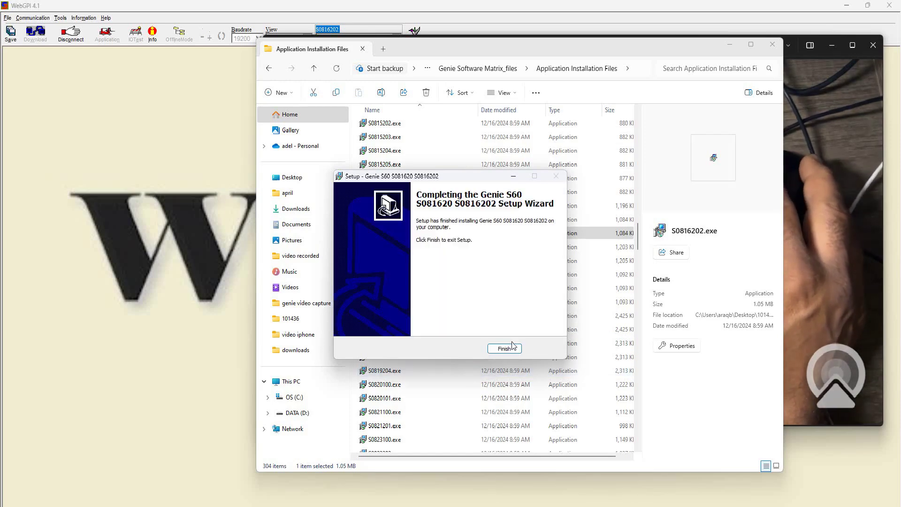
pyautogui.click(503, 349)
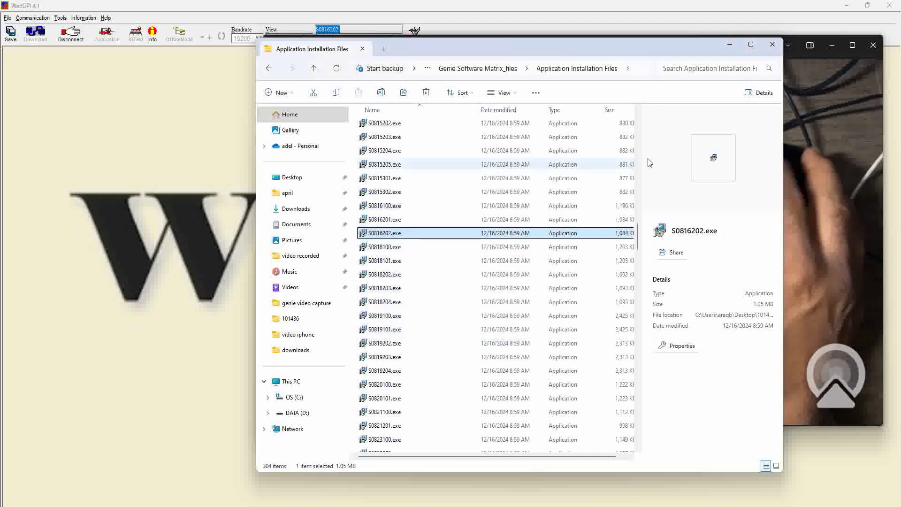
pyautogui.click(773, 45)
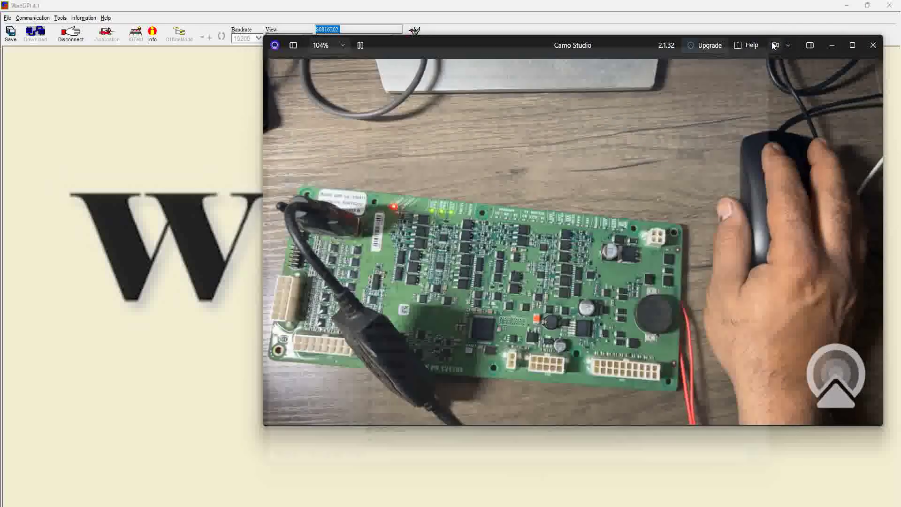
# - Shrink the Camo Studio camera window and move it aside, then return to WebGPI and dismiss its missing-folder warning
pyautogui.moveTo(498, 49)
pyautogui.mouseDown()
pyautogui.moveTo(736, 49)
pyautogui.moveTo(484, 46)
pyautogui.mouseUp()
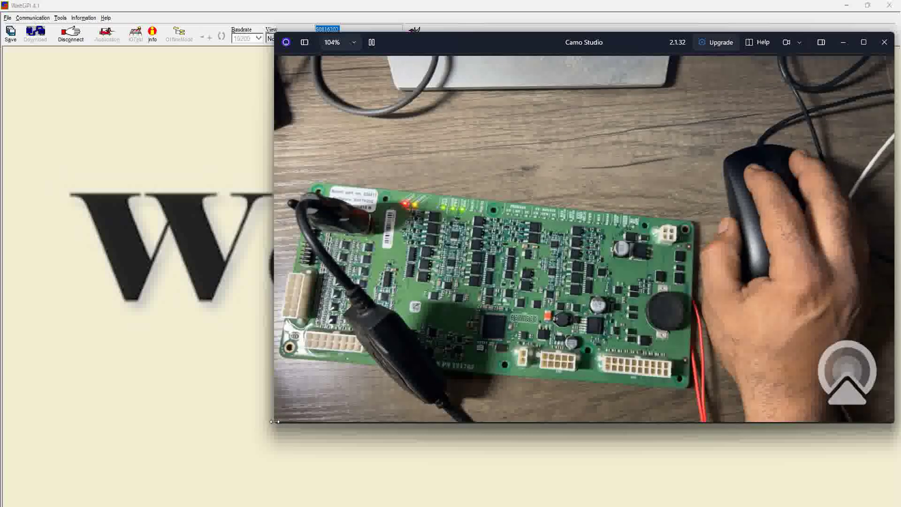
pyautogui.moveTo(275, 423); pyautogui.dragTo(589, 309)
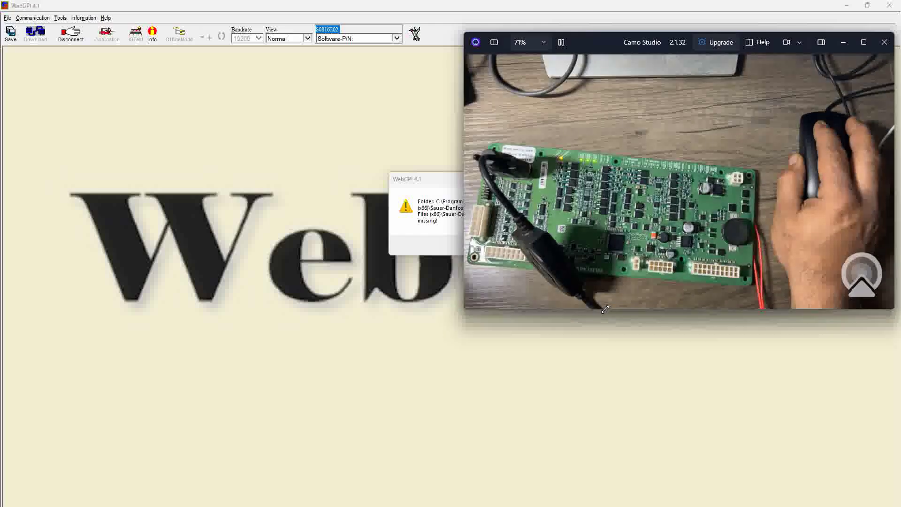
pyautogui.moveTo(609, 42); pyautogui.dragTo(596, 187)
pyautogui.click(439, 183)
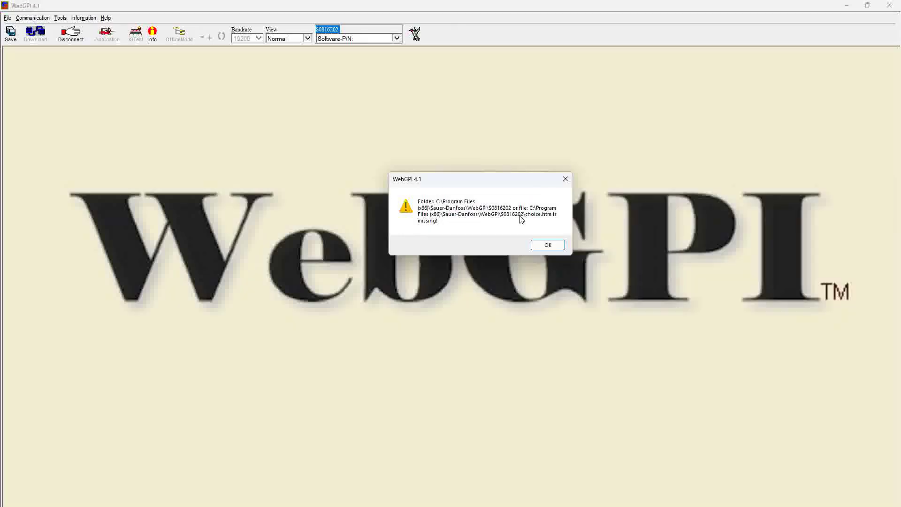
pyautogui.click(548, 246)
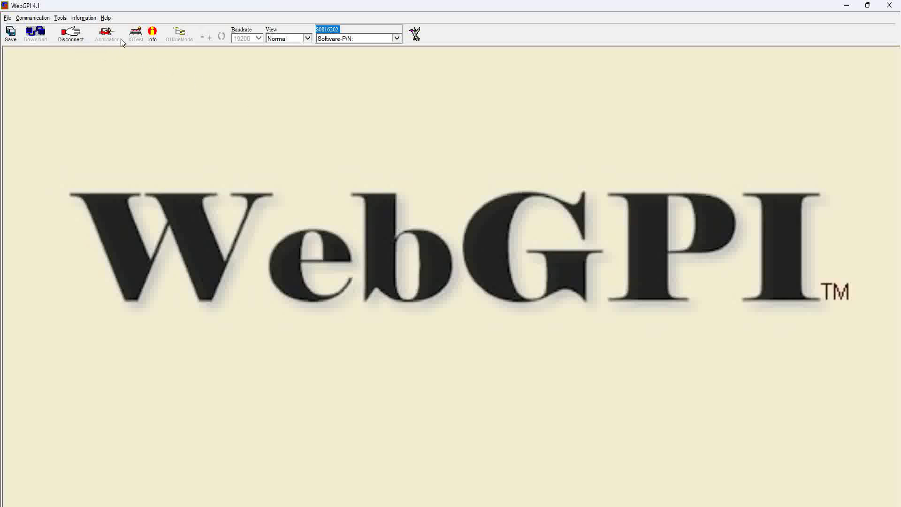
# - Disconnect and reconnect WebGPI to the control board, and open the Genie S-60/S-65 application
pyautogui.click(71, 34)
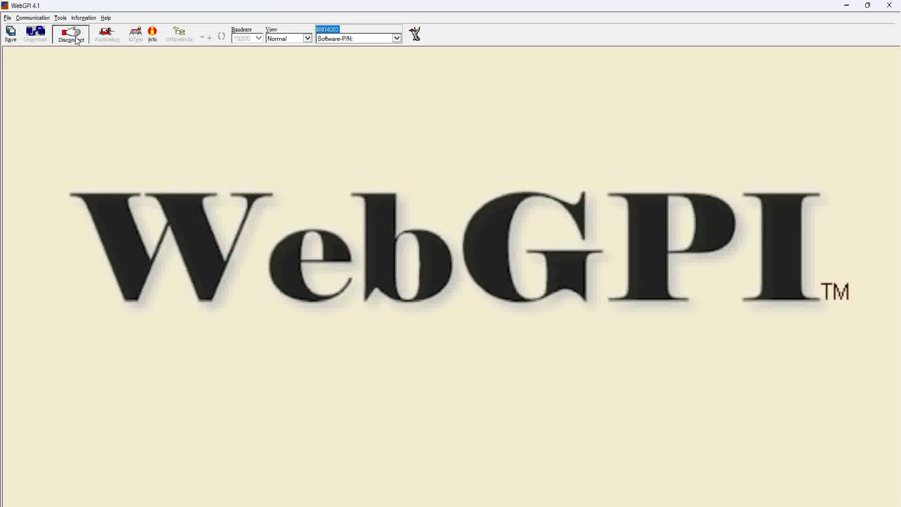
pyautogui.click(64, 35)
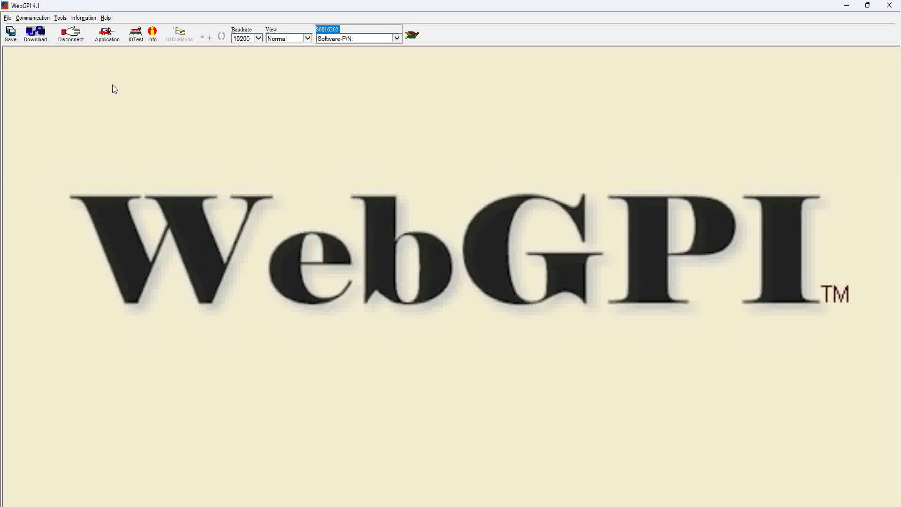
pyautogui.click(107, 34)
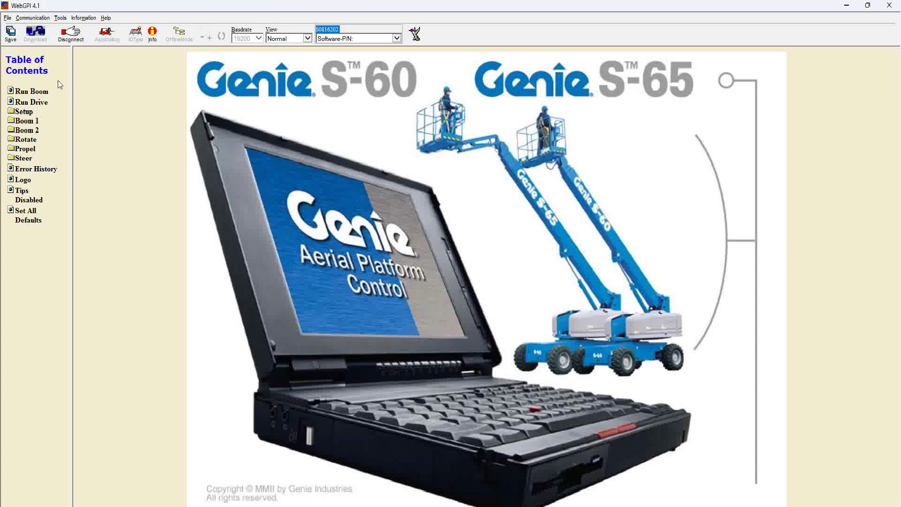
# - View the Run Boom and Run Drive operation diagrams and check the entries under Setup and Boom 1
pyautogui.click(32, 92)
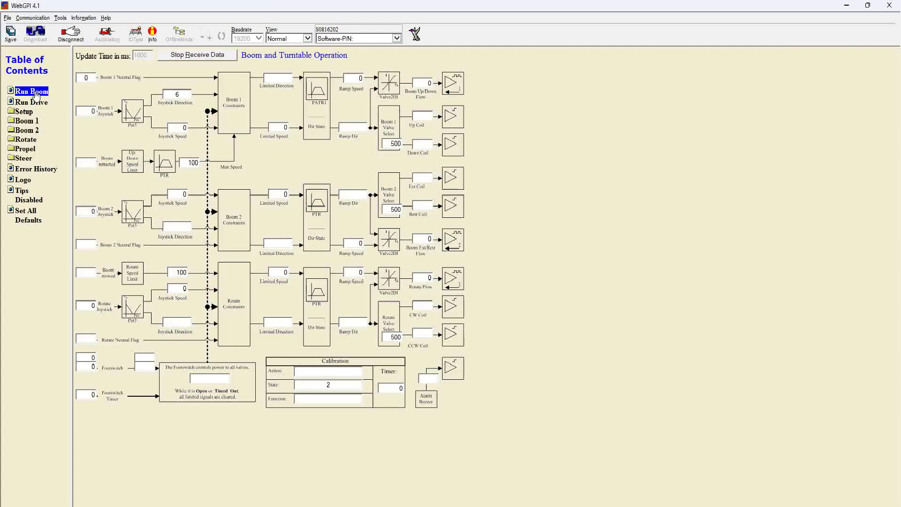
pyautogui.click(35, 103)
pyautogui.click(25, 112)
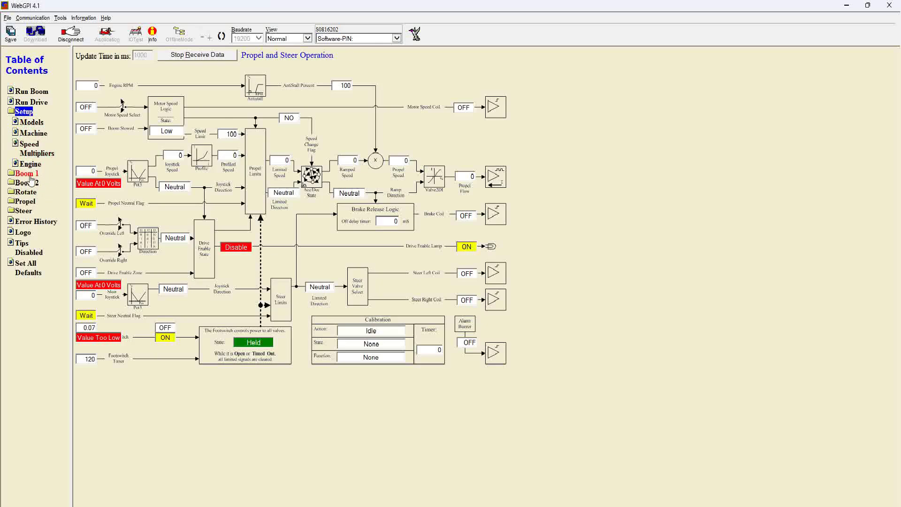
pyautogui.click(26, 175)
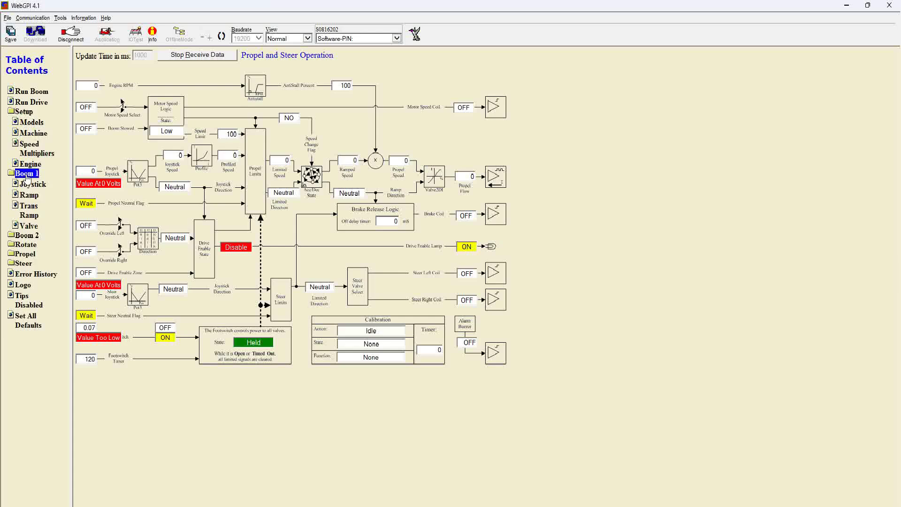
pyautogui.click(24, 112)
pyautogui.click(26, 121)
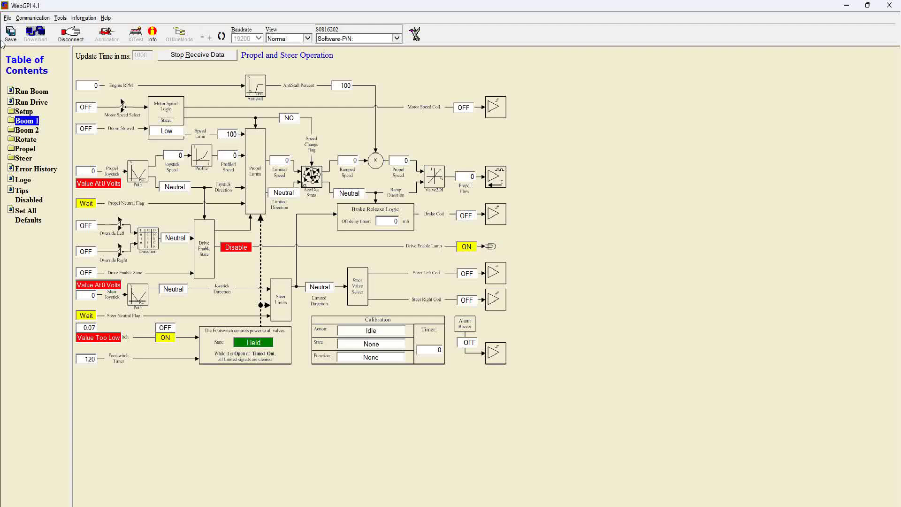
# - Open the WebGPI manual, WebGPIUser.pdf, and go to its cover page
pyautogui.click(106, 18)
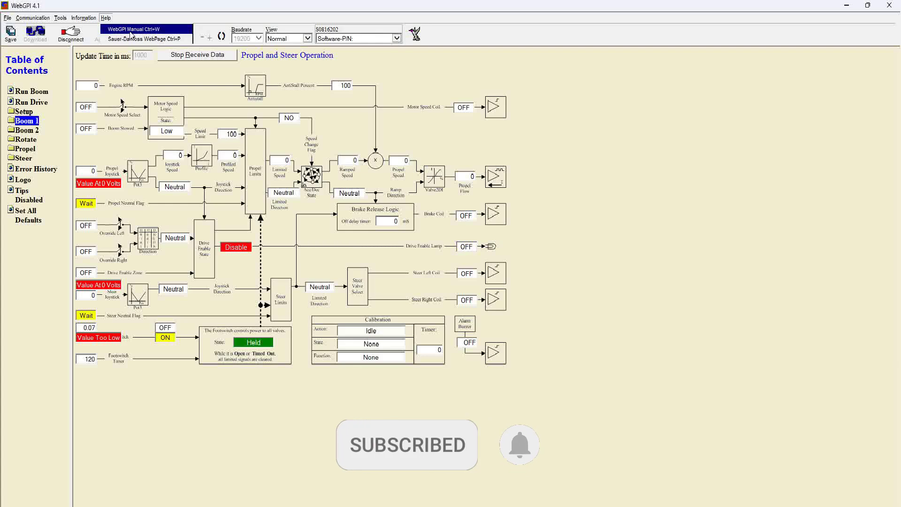
pyautogui.click(128, 30)
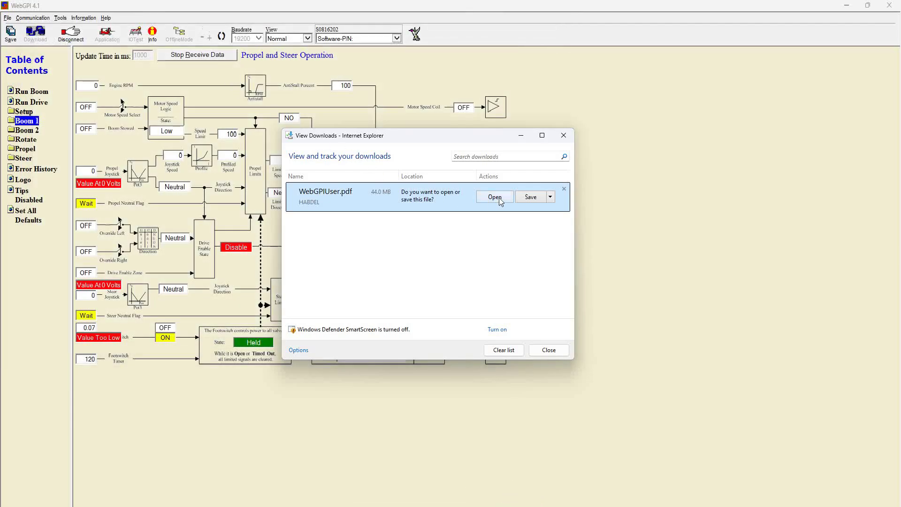
pyautogui.click(495, 197)
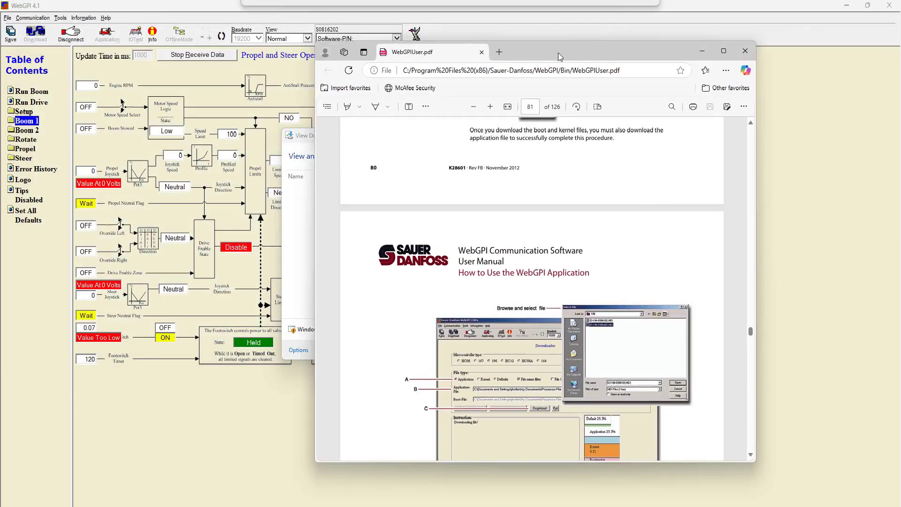
pyautogui.moveTo(559, 52); pyautogui.dragTo(526, 54)
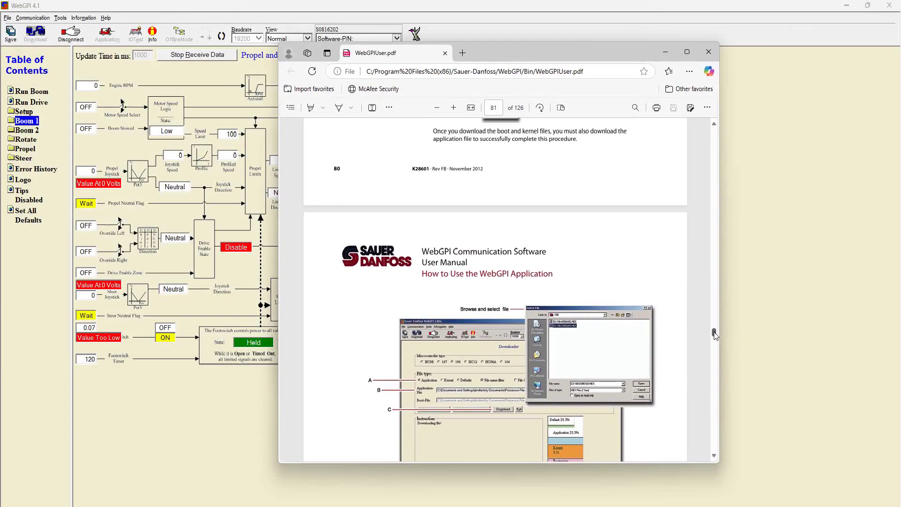
pyautogui.moveTo(714, 334); pyautogui.dragTo(696, 134)
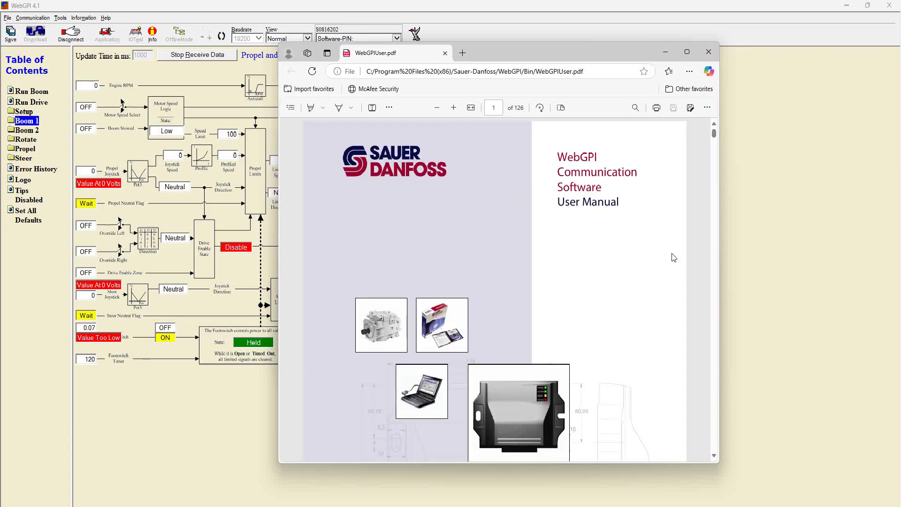
# - Look through the manual from its table of contents to the Menu Bar description, and close the manual and the downloads list
pyautogui.scroll(-3, 602, 302)
pyautogui.scroll(-15, 602, 303)
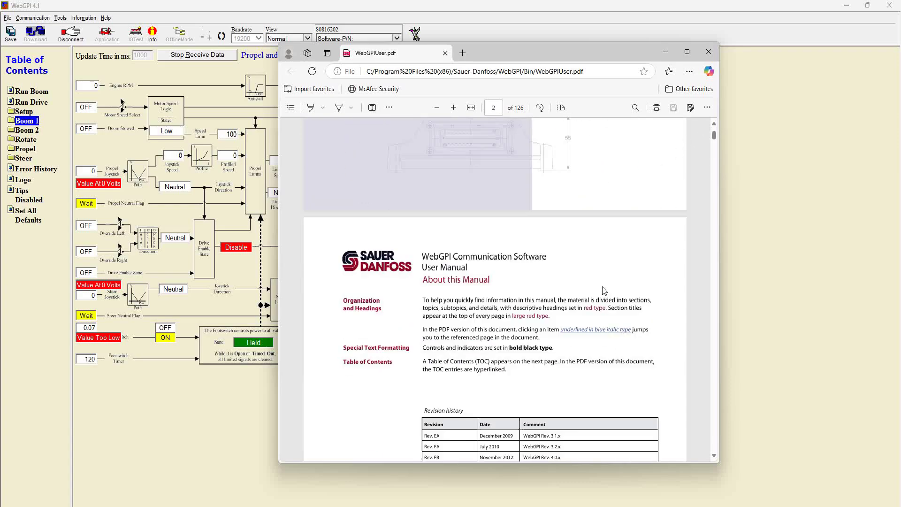
pyautogui.scroll(-15, 605, 283)
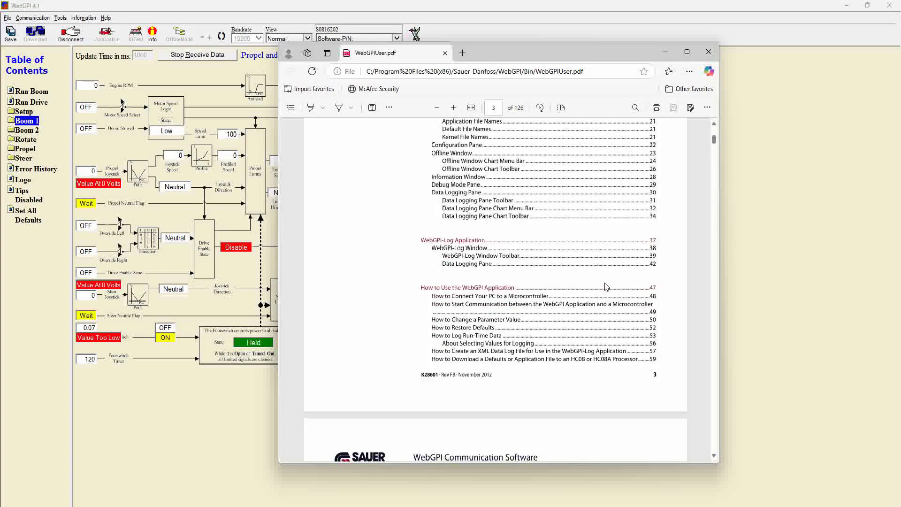
pyautogui.scroll(-15, 606, 283)
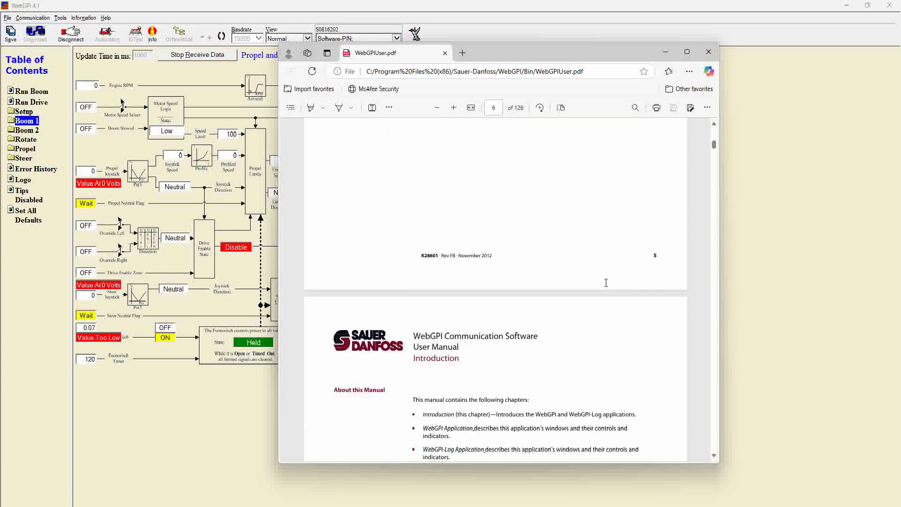
pyautogui.scroll(-10, 606, 283)
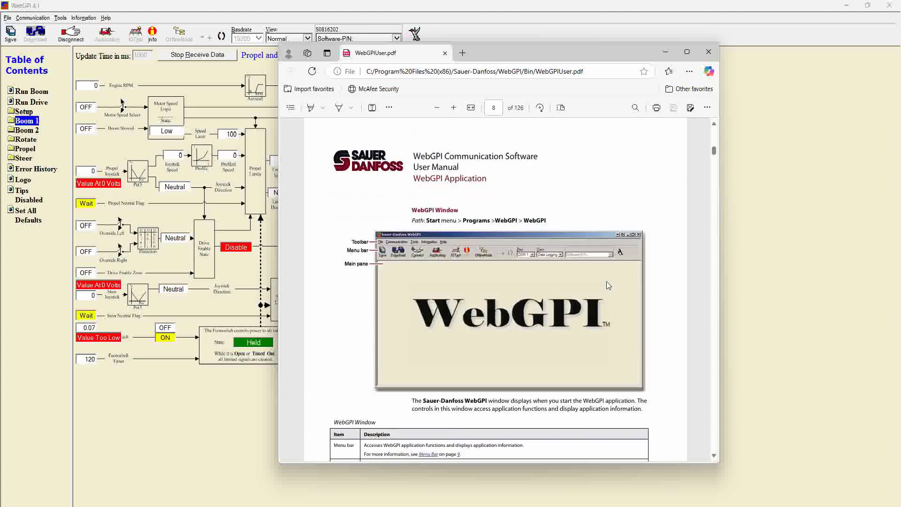
pyautogui.scroll(-7, 607, 284)
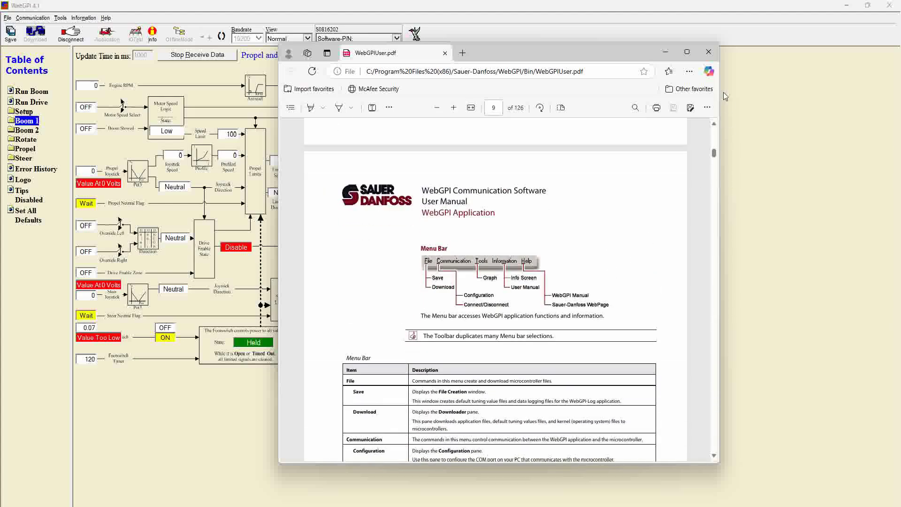
pyautogui.click(444, 54)
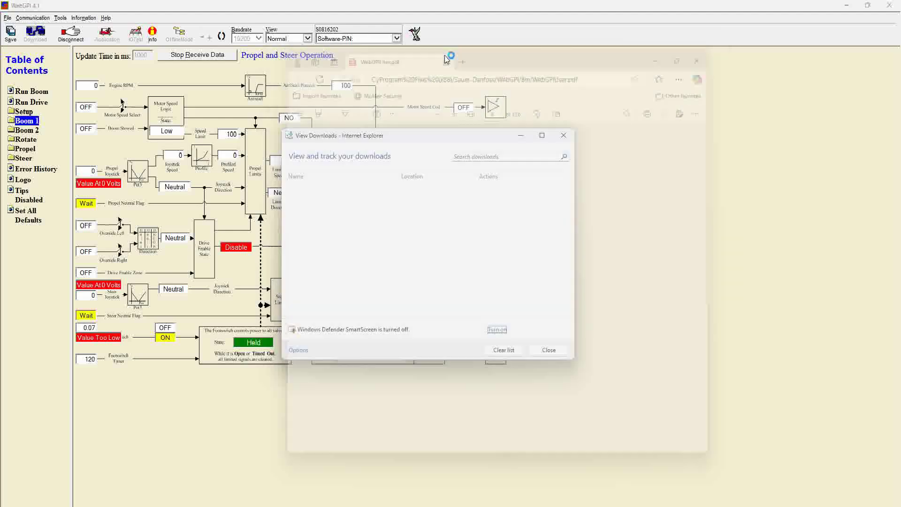
pyautogui.click(563, 137)
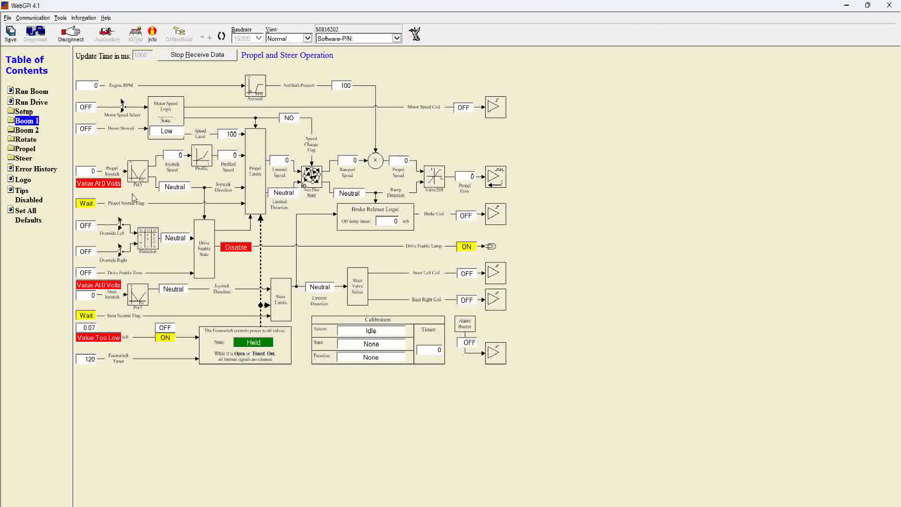
# - Look through the entries under Setup, Boom 1, Boom 2, Propel, Steer and Rotate in the table of contents
pyautogui.click(23, 112)
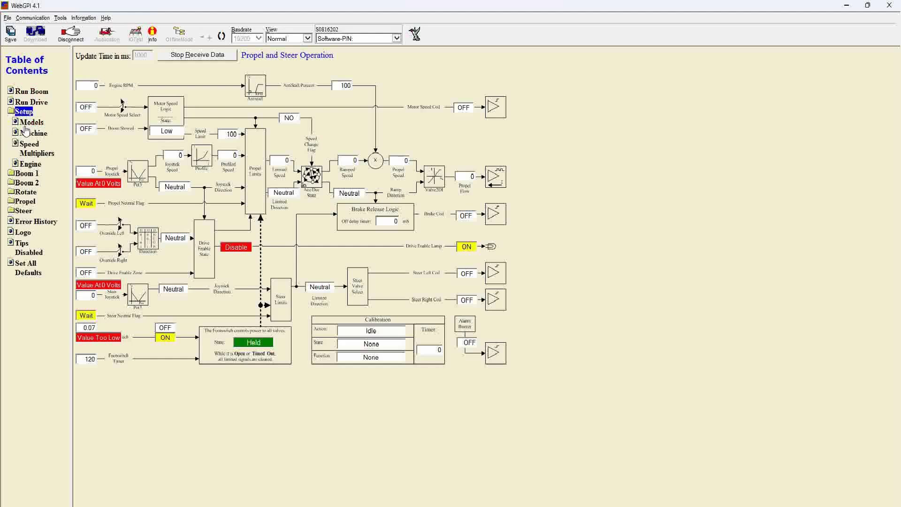
pyautogui.click(26, 175)
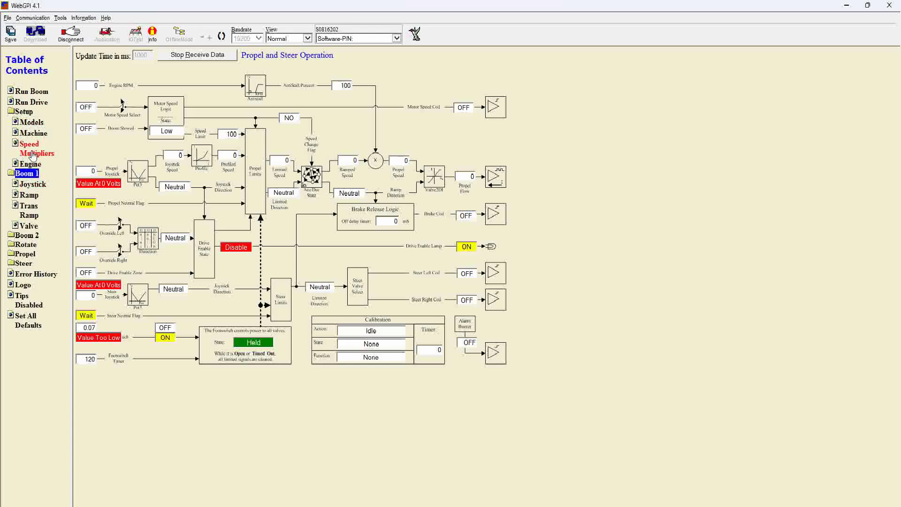
pyautogui.click(26, 174)
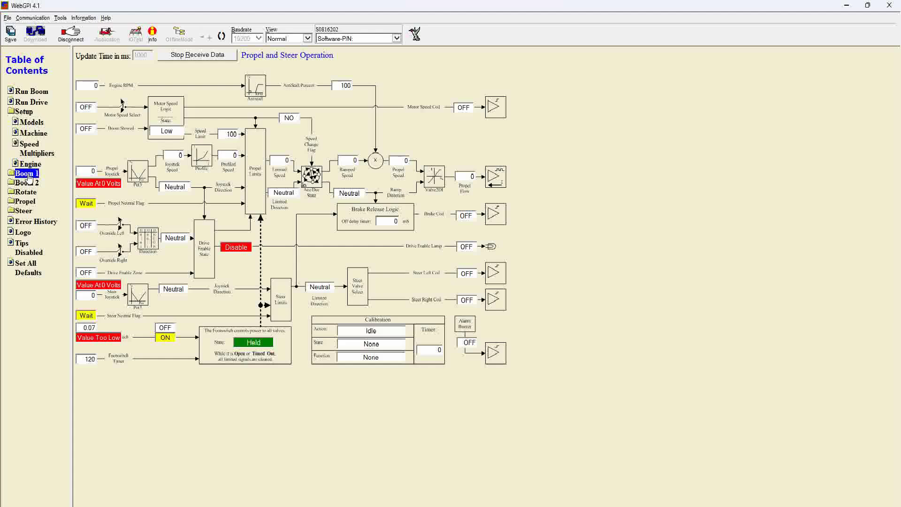
pyautogui.click(27, 184)
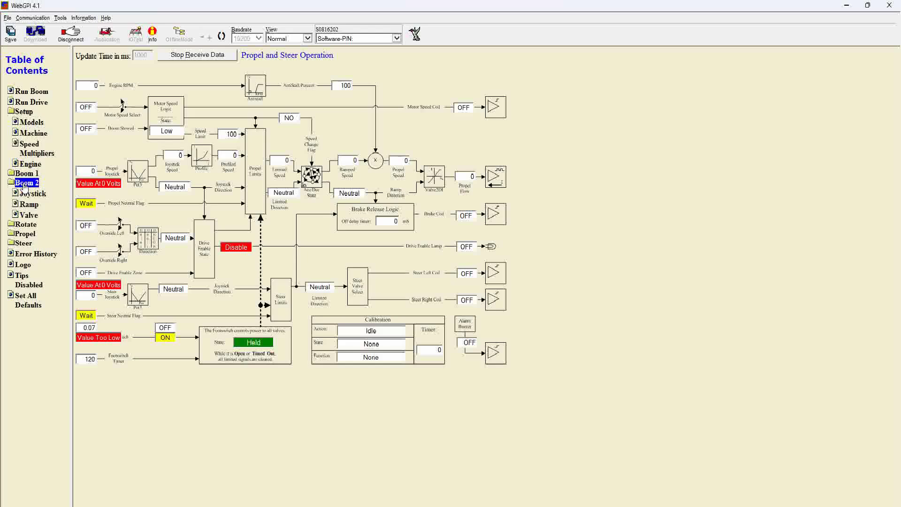
pyautogui.click(24, 234)
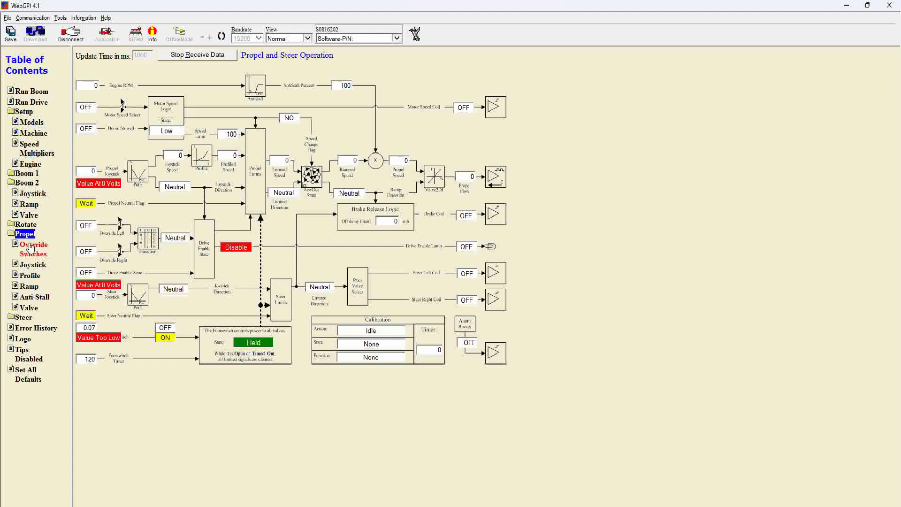
pyautogui.click(25, 234)
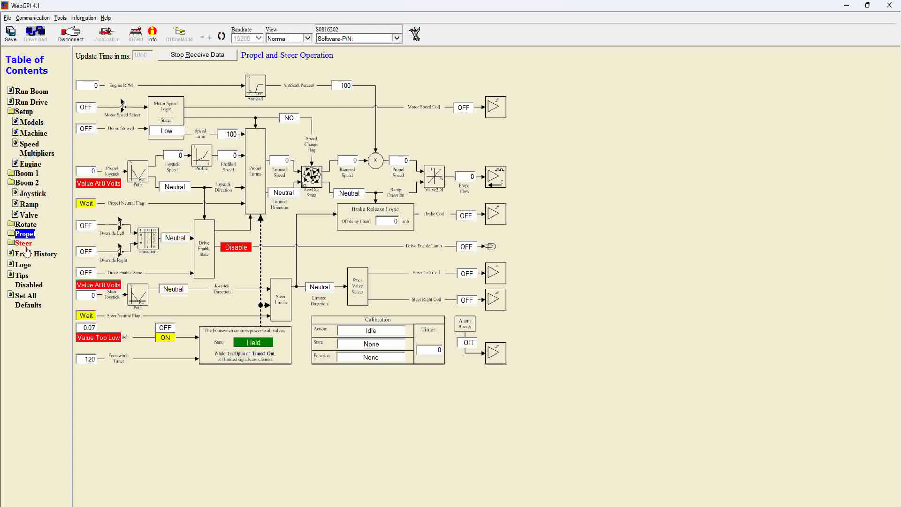
pyautogui.click(24, 244)
pyautogui.click(24, 243)
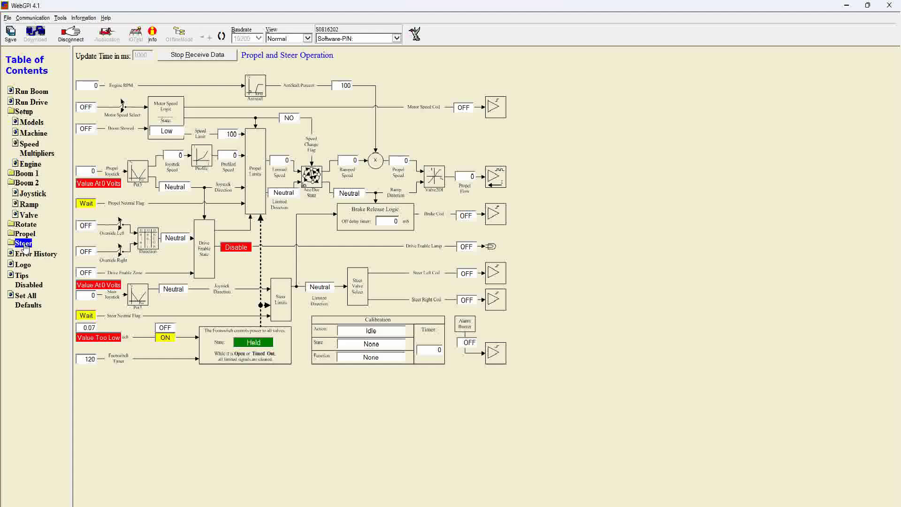
pyautogui.click(25, 224)
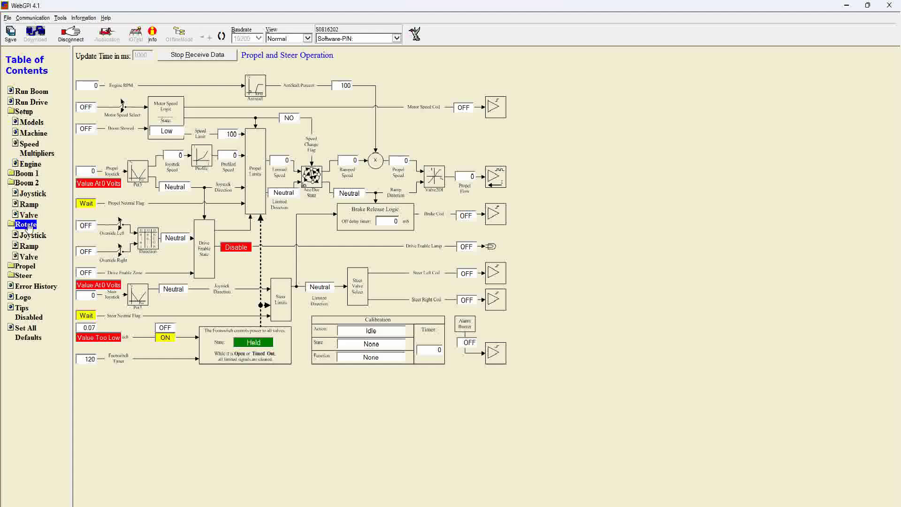
pyautogui.click(27, 226)
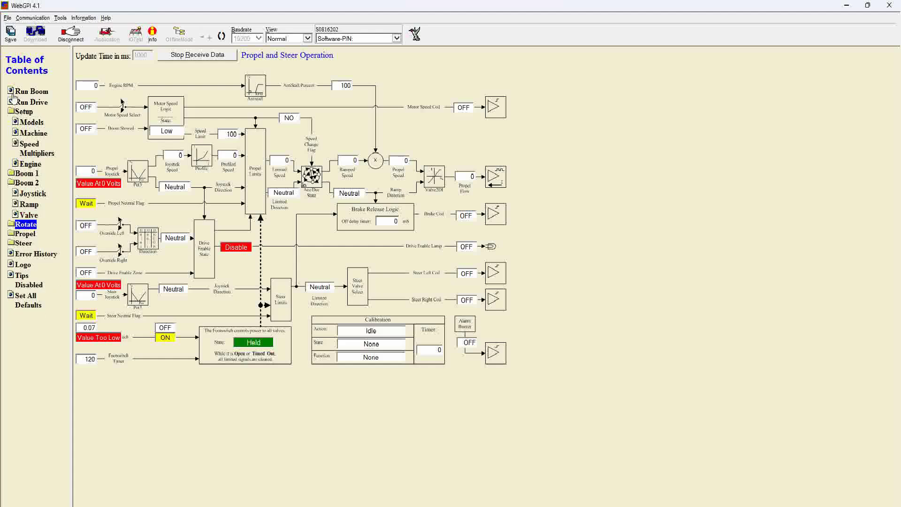
# - Open the Models setup page and check the available Engine Model and Steer Input options without changing them
pyautogui.click(26, 123)
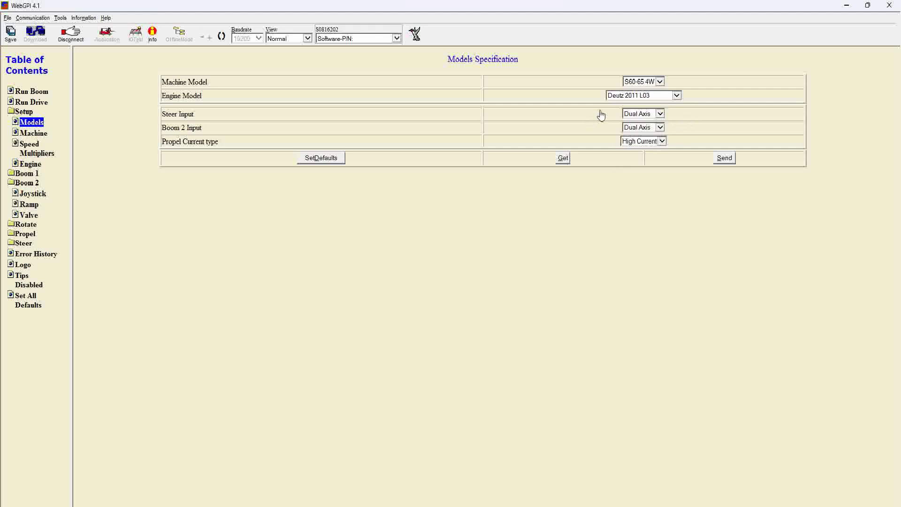
pyautogui.click(677, 95)
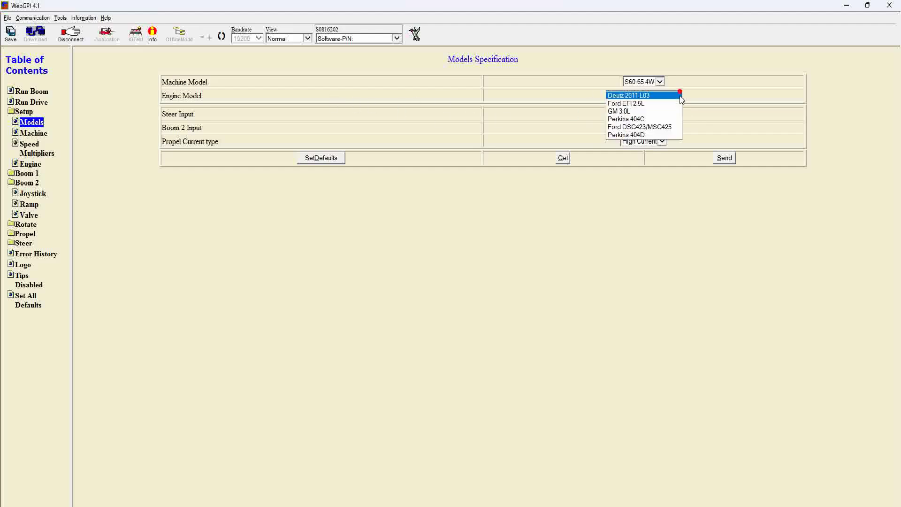
pyautogui.click(631, 204)
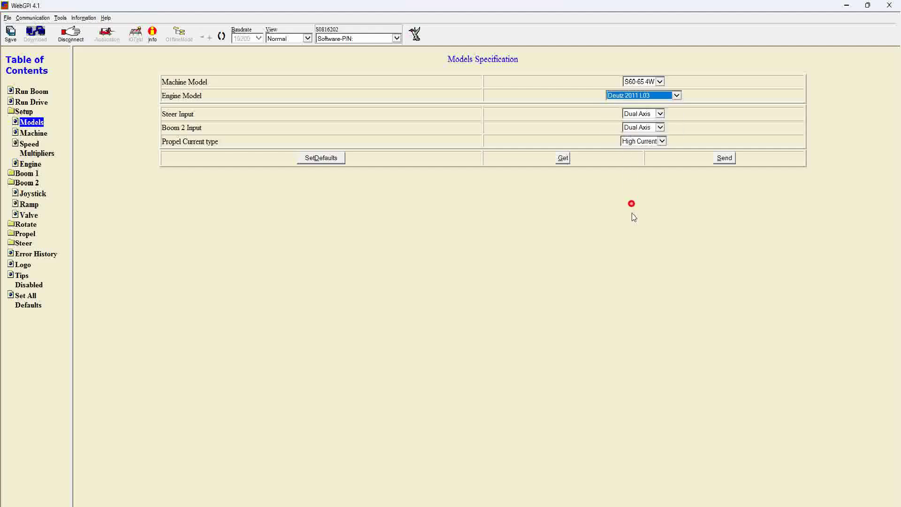
pyautogui.click(661, 114)
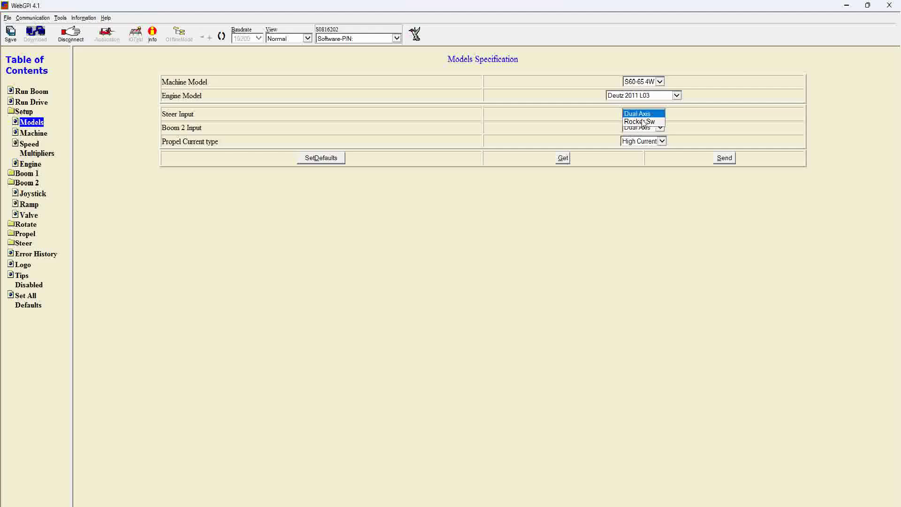
pyautogui.click(637, 183)
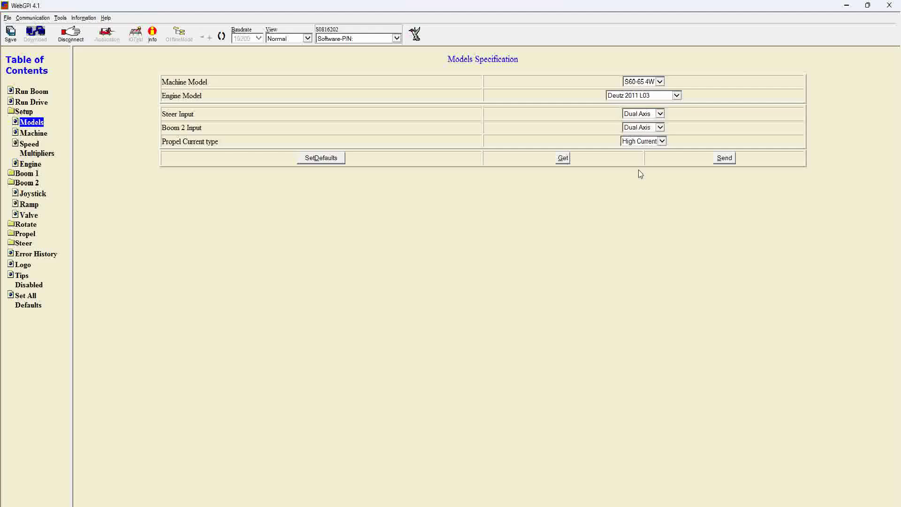